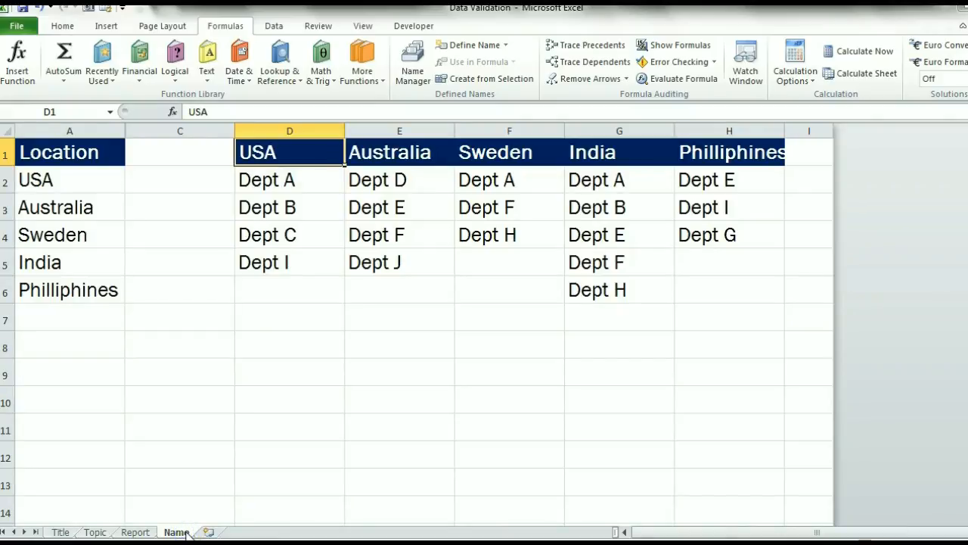
Step: Define the name Location for the country list in cells A2:A6
{"action": "left_click_drag", "start_coordinate": [55, 178], "coordinate": [58, 277]}
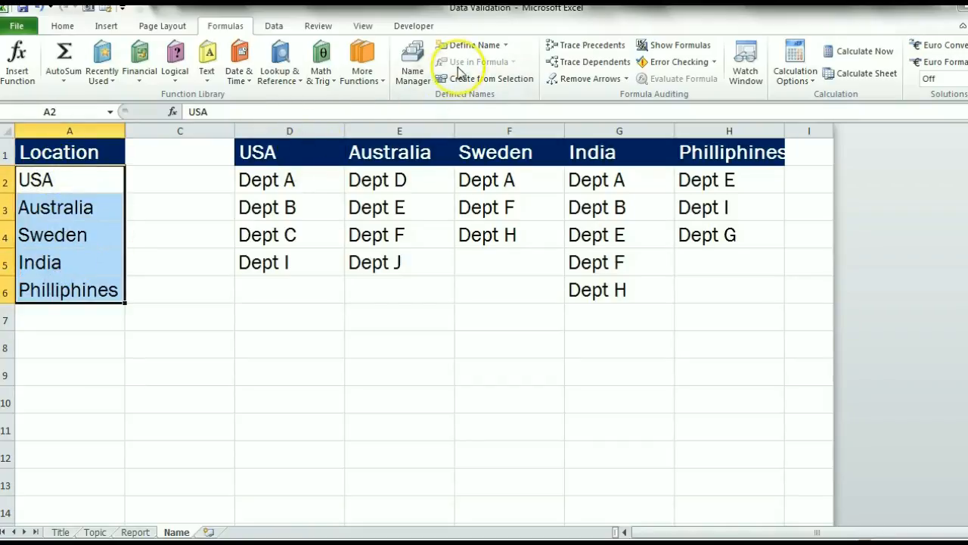
{"action": "left_click", "coordinate": [467, 46]}
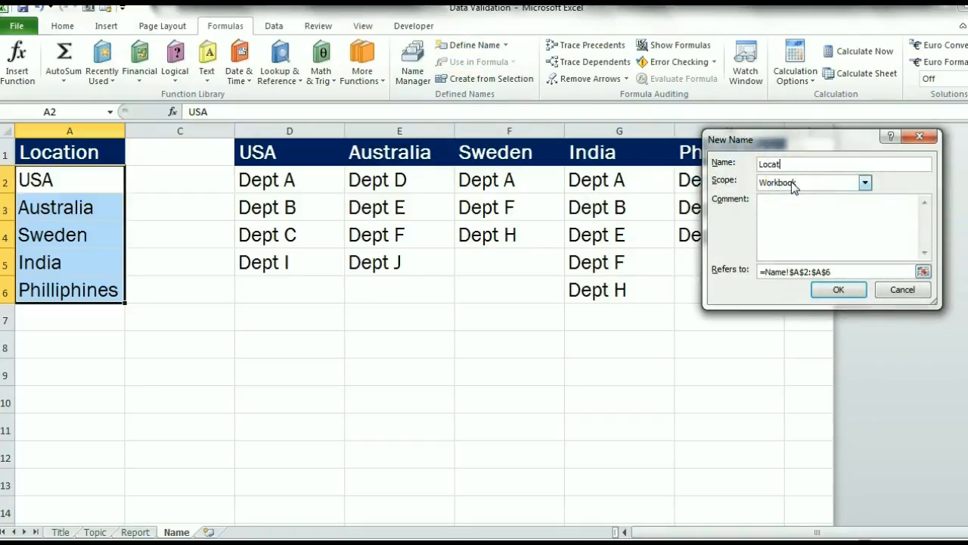
{"action": "left_click", "coordinate": [838, 291]}
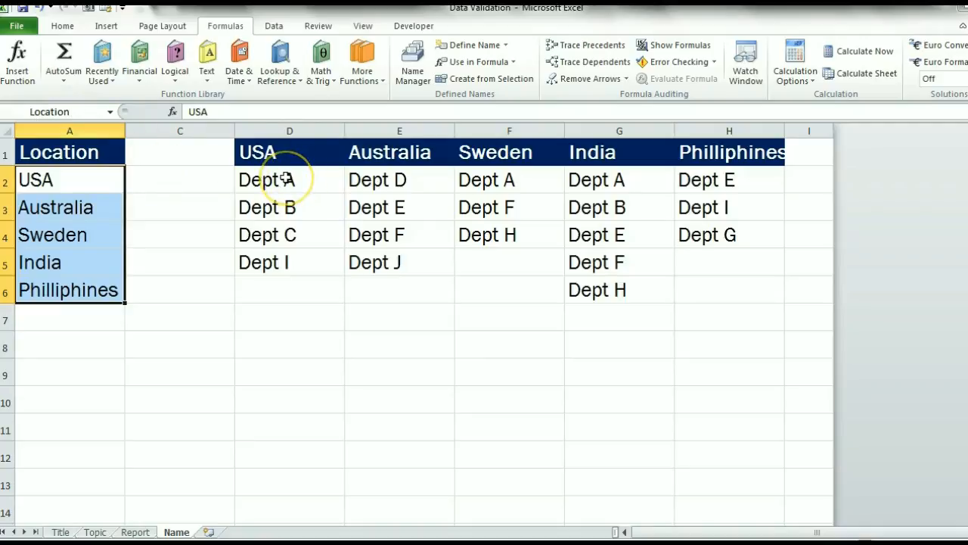
Step: Name each country's department range after its header: USA, Australia, Sweden, India and Philliphines
{"action": "left_click_drag", "start_coordinate": [286, 179], "coordinate": [274, 260]}
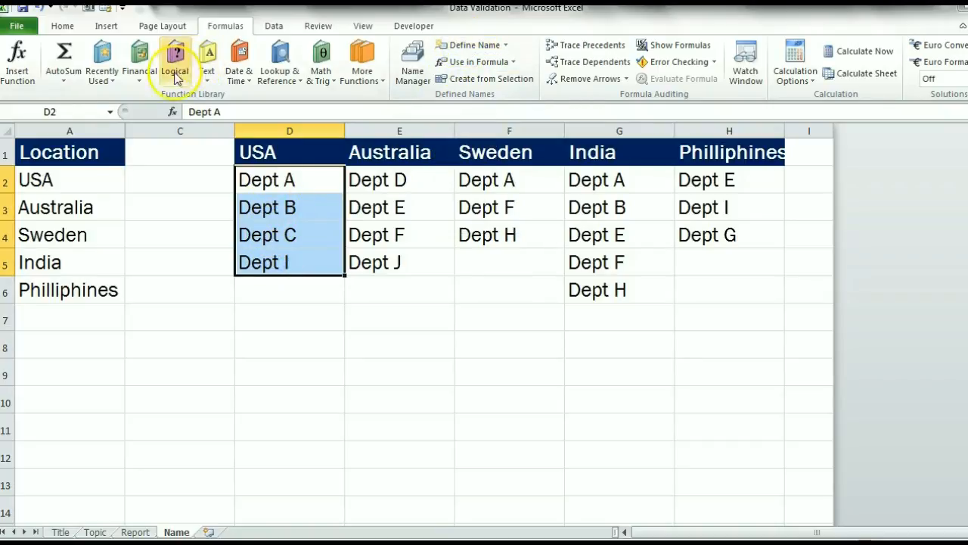
{"action": "left_click", "coordinate": [84, 113]}
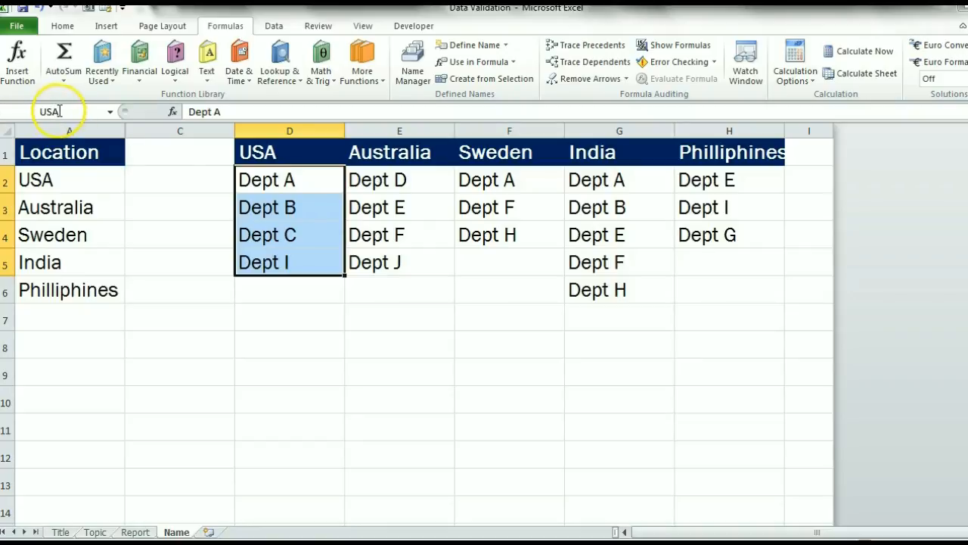
{"action": "left_click_drag", "start_coordinate": [408, 179], "coordinate": [402, 252]}
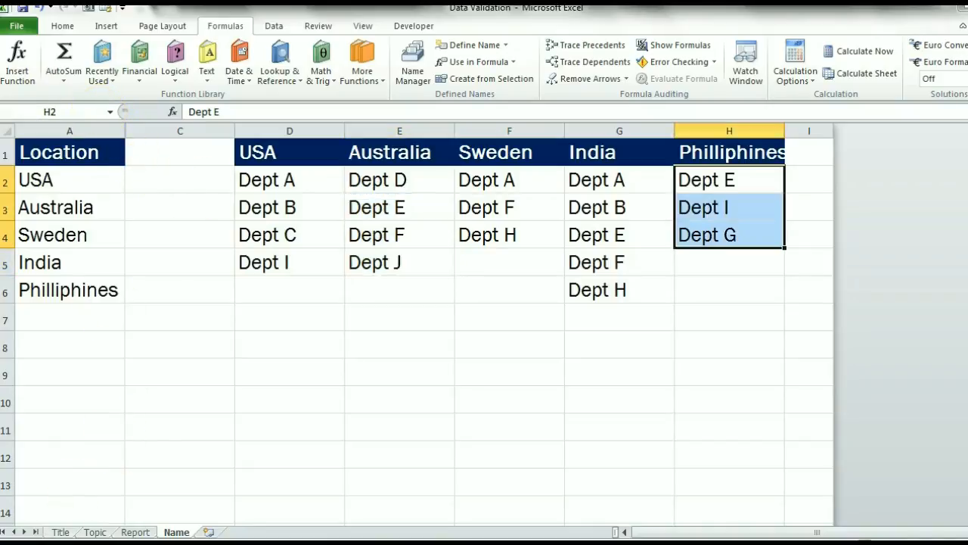
{"action": "key", "text": "Left"}
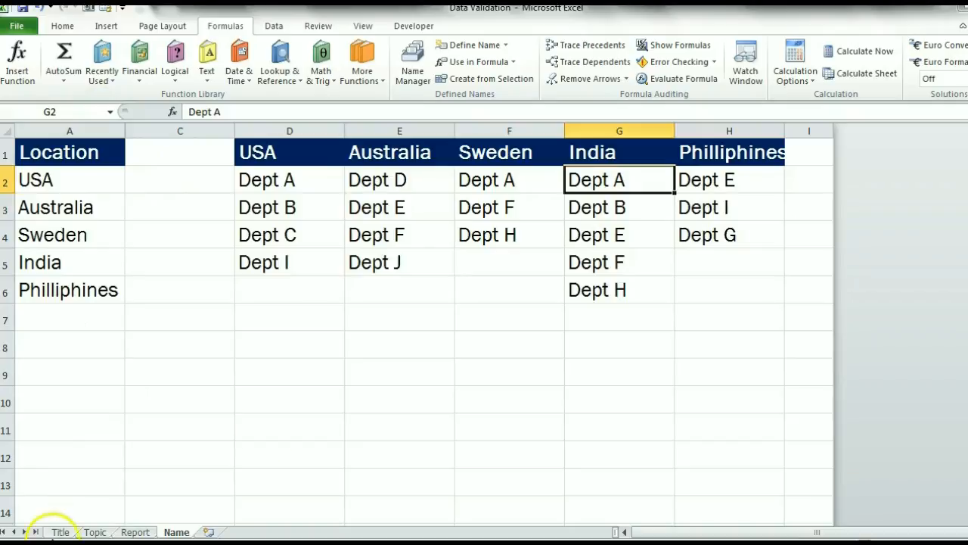
{"action": "left_click_drag", "start_coordinate": [489, 174], "coordinate": [484, 227]}
{"action": "left_click_drag", "start_coordinate": [597, 180], "coordinate": [591, 283]}
{"action": "left_click_drag", "start_coordinate": [722, 180], "coordinate": [724, 231]}
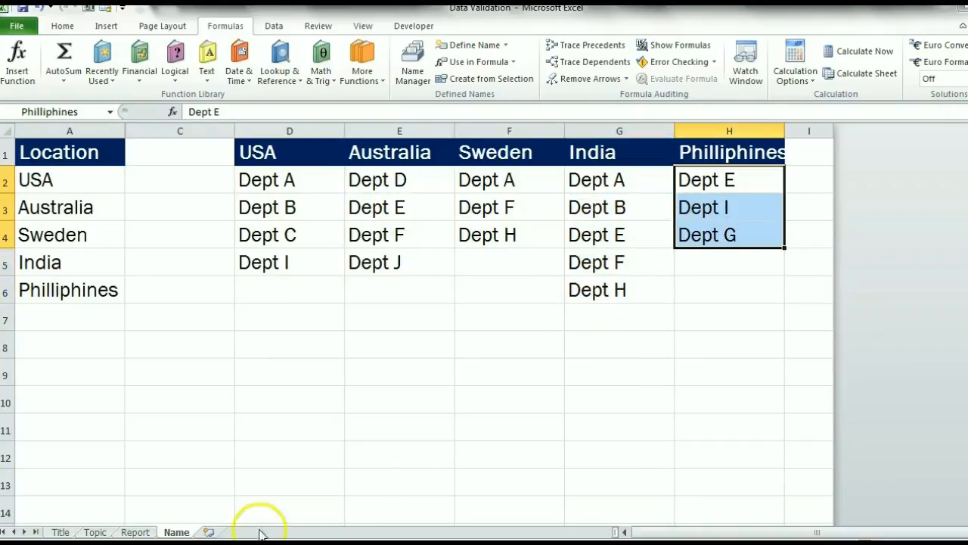
Step: On the Report sheet, add list validation with source =location to Country cell B2 and choose USA from it
{"action": "left_click", "coordinate": [139, 532]}
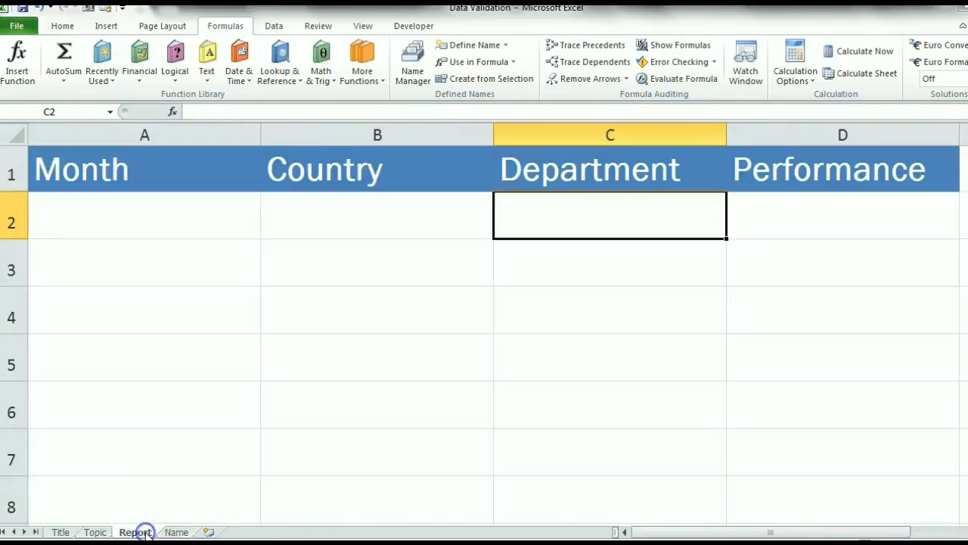
{"action": "left_click", "coordinate": [383, 219]}
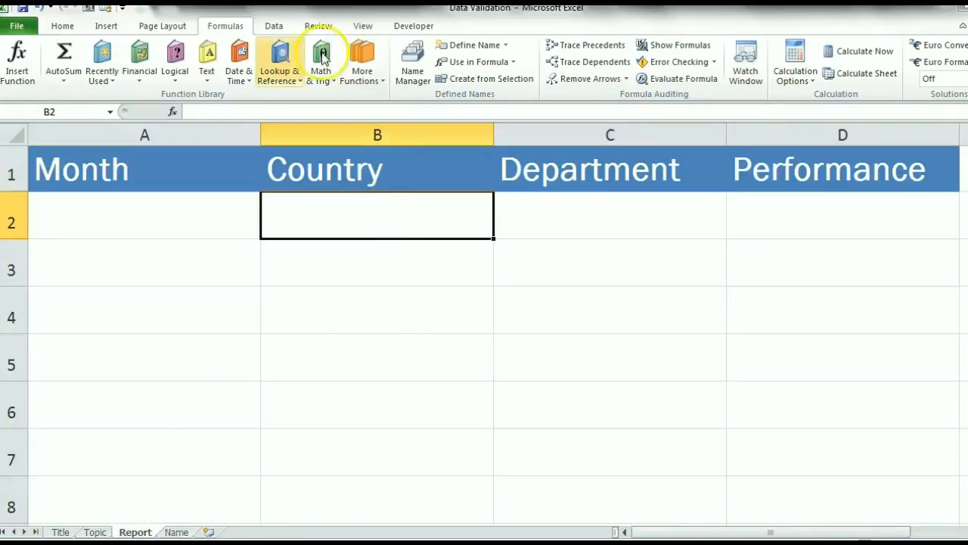
{"action": "left_click", "coordinate": [273, 25]}
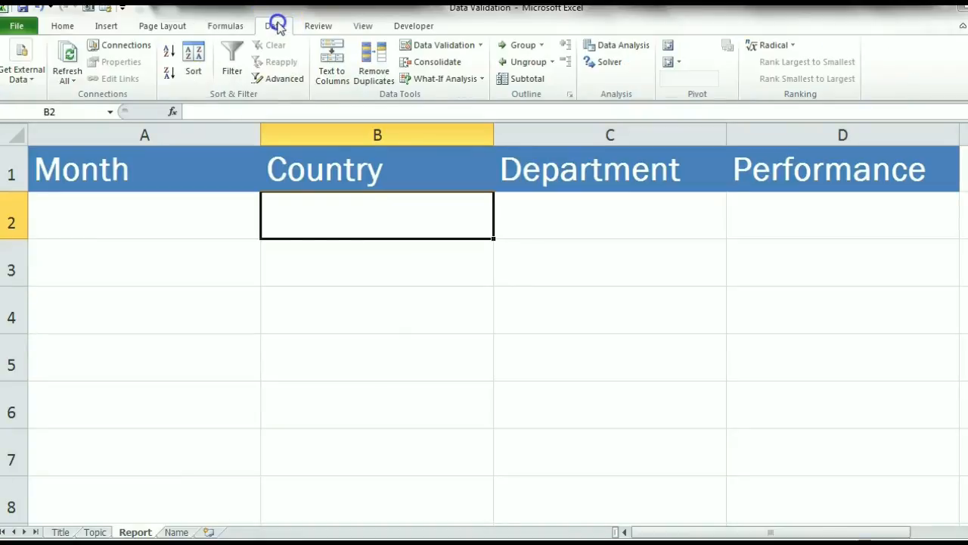
{"action": "left_click", "coordinate": [441, 45]}
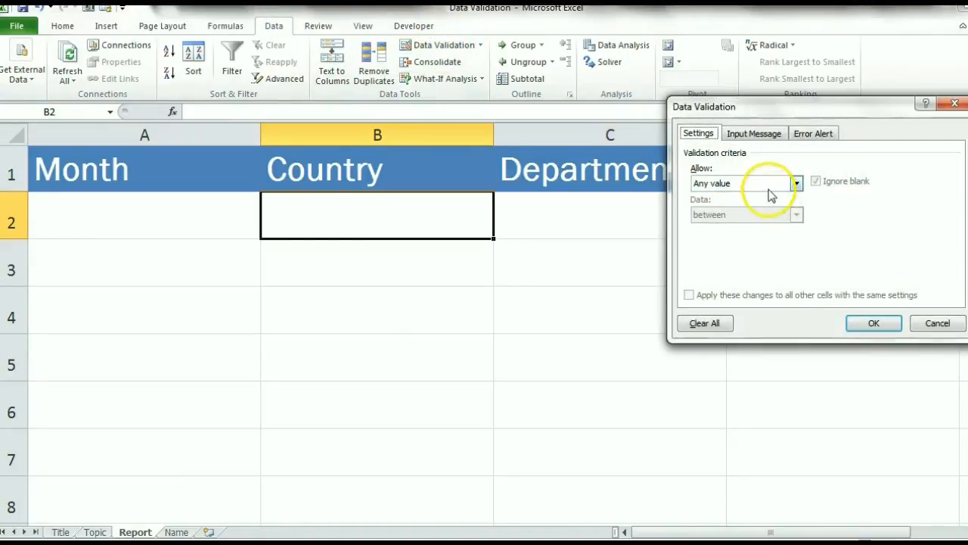
{"action": "left_click", "coordinate": [771, 186]}
{"action": "left_click", "coordinate": [742, 226]}
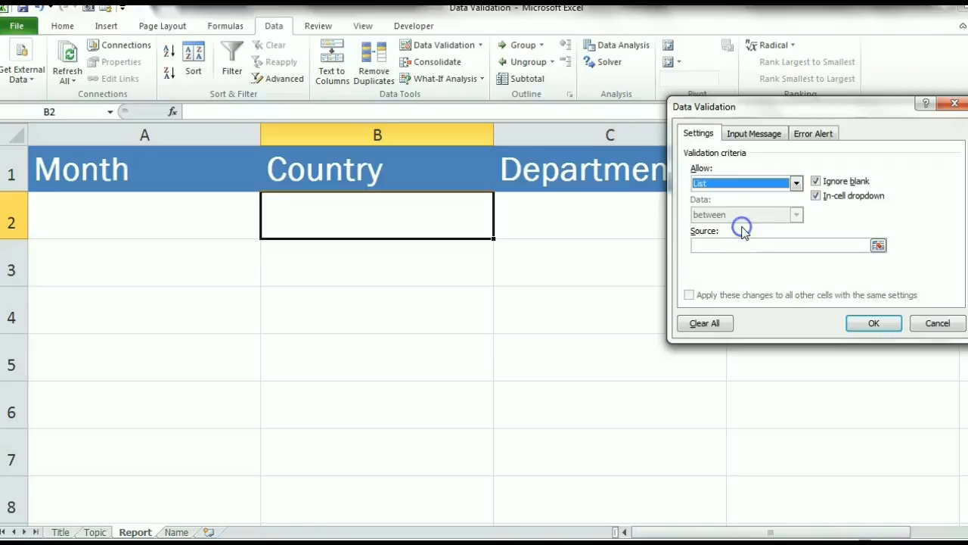
{"action": "left_click", "coordinate": [738, 242]}
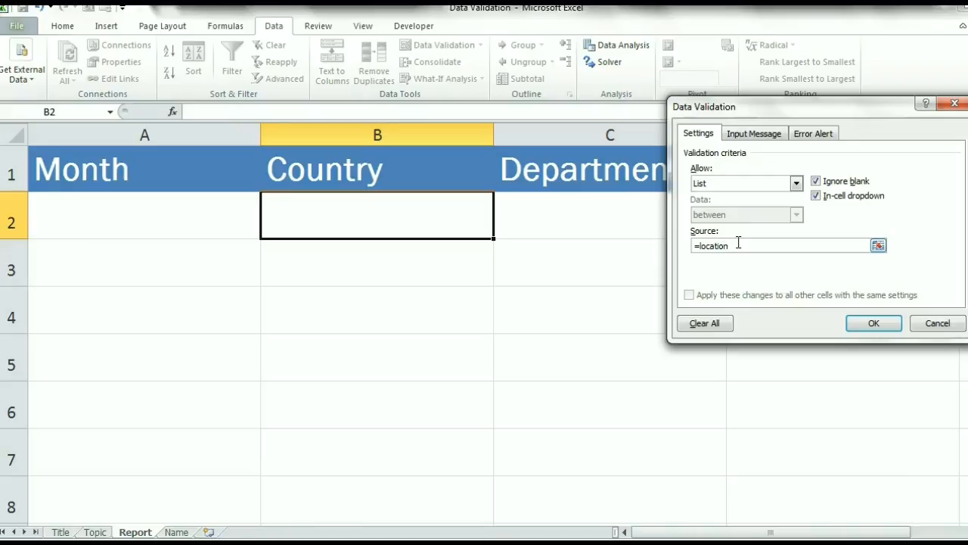
{"action": "left_click", "coordinate": [874, 323]}
{"action": "left_click", "coordinate": [500, 231]}
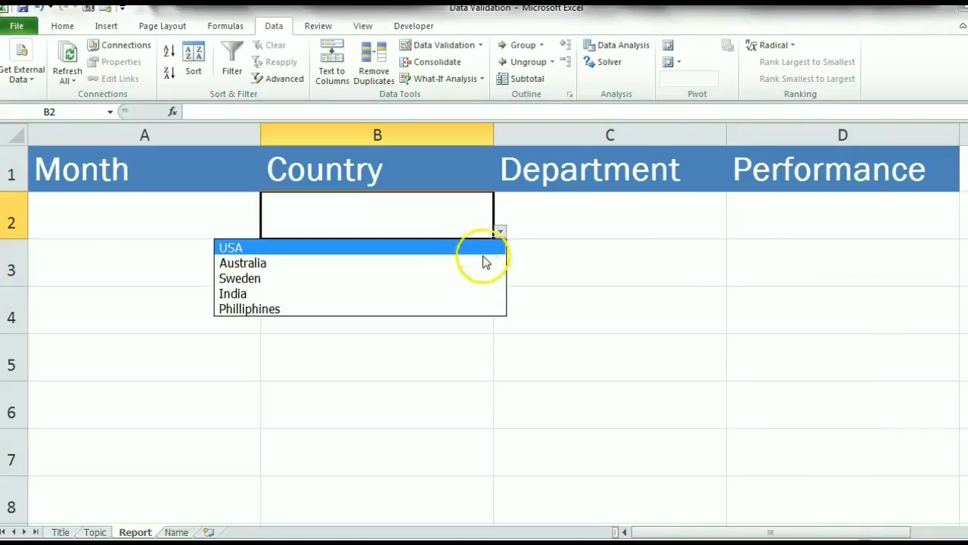
{"action": "left_click", "coordinate": [482, 247]}
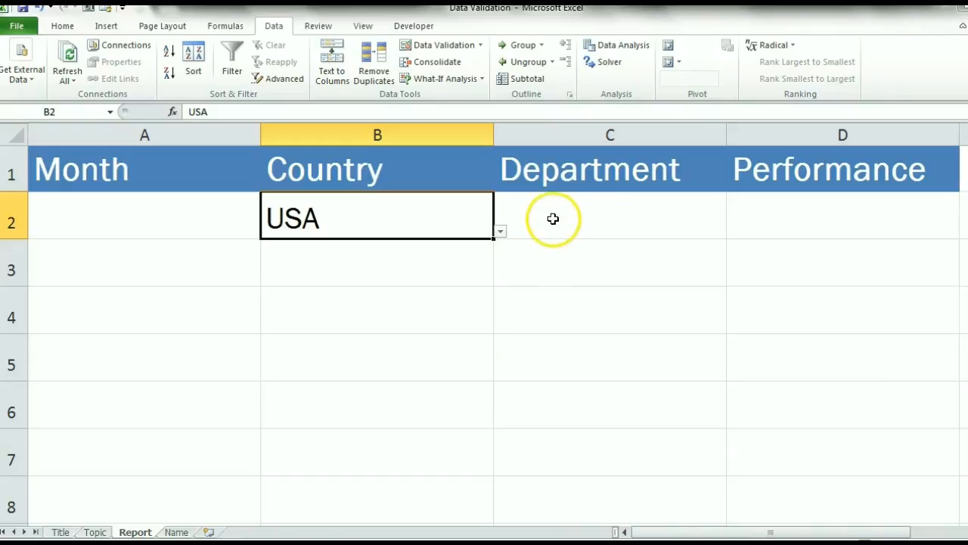
Step: Add list validation with source =indirect(b2) to Department cell C2
{"action": "left_click", "coordinate": [513, 220]}
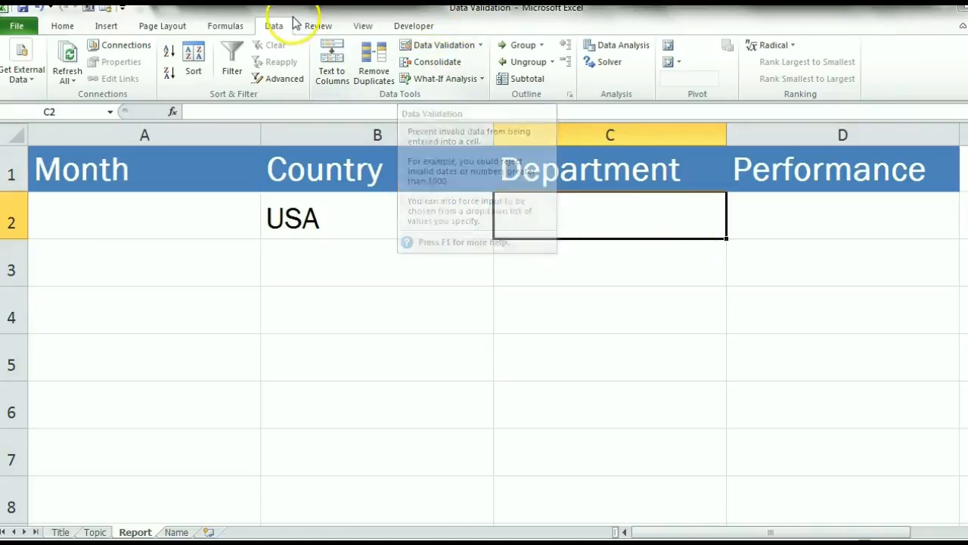
{"action": "left_click", "coordinate": [420, 46]}
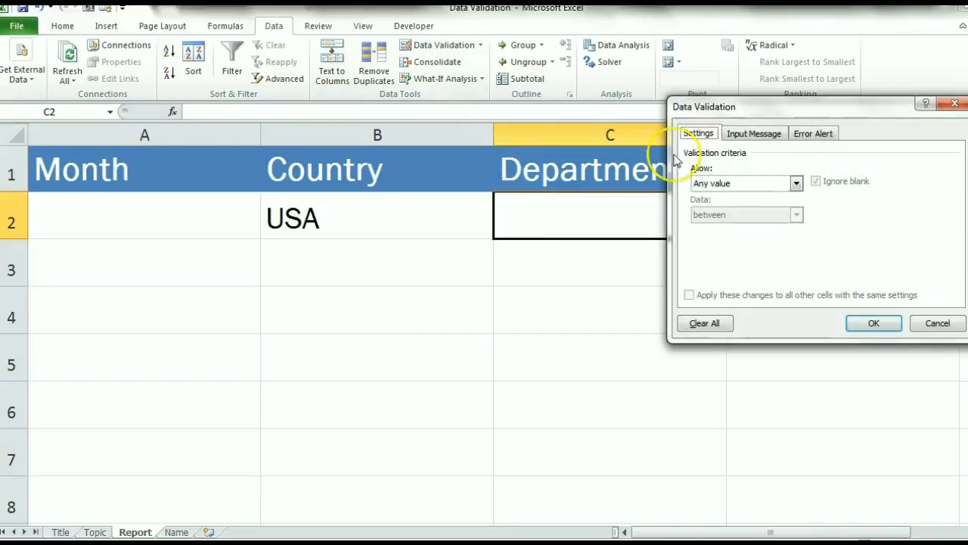
{"action": "left_click", "coordinate": [745, 183]}
{"action": "left_click", "coordinate": [727, 228]}
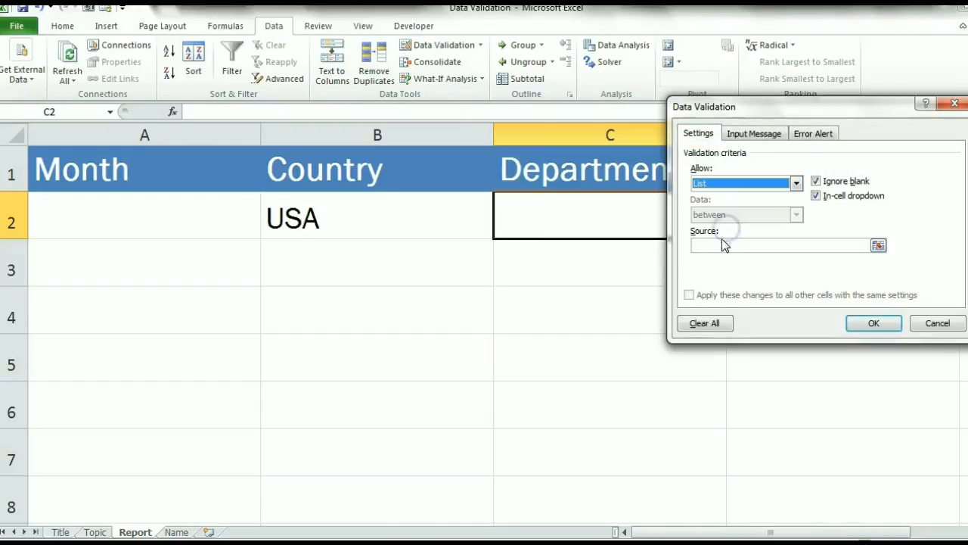
{"action": "left_click", "coordinate": [721, 243]}
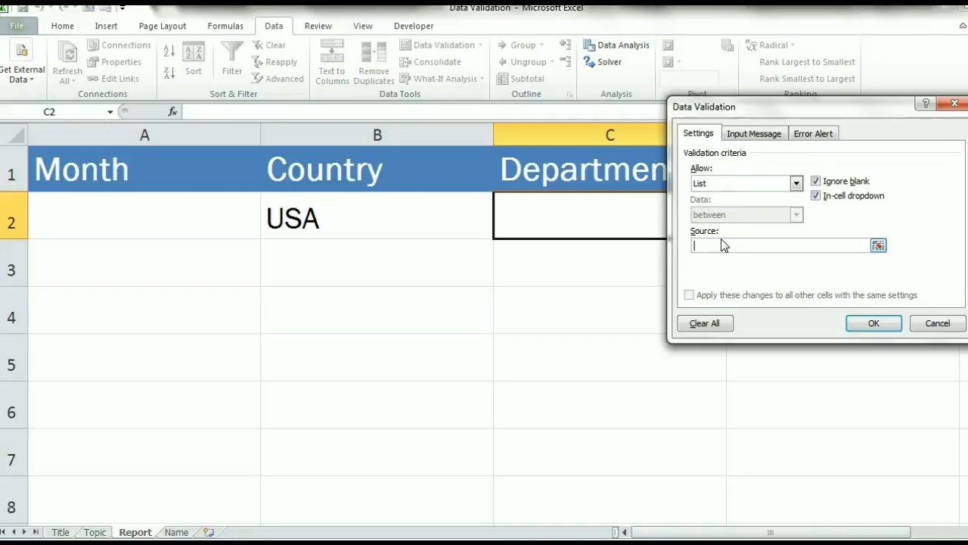
{"action": "type", "text": "=indirect"}
{"action": "left_click", "coordinate": [779, 248]}
{"action": "type", "text": "("}
{"action": "left_click", "coordinate": [426, 214]}
{"action": "left_click", "coordinate": [874, 323]}
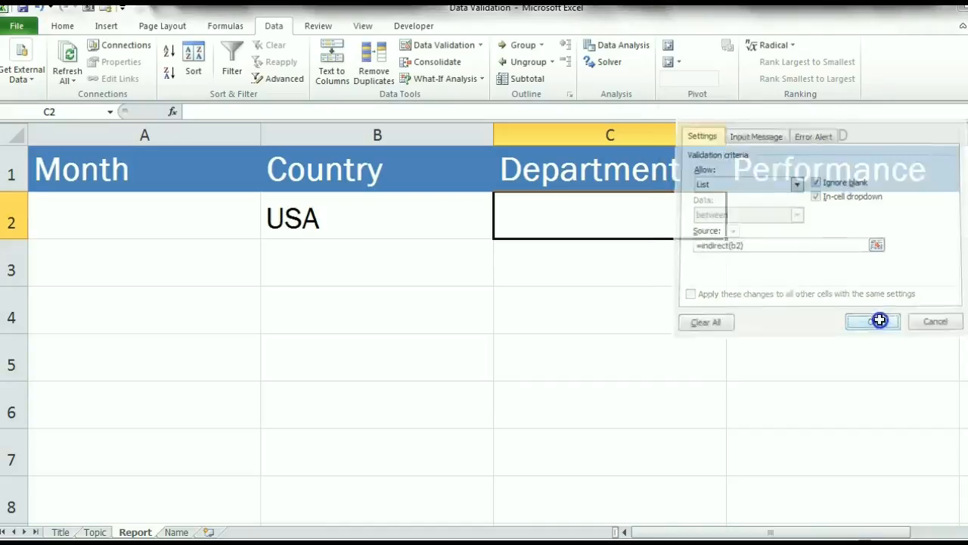
Step: Test the dependent drop-downs by choosing Australia in B2 and Dept E in C2
{"action": "left_click", "coordinate": [735, 231]}
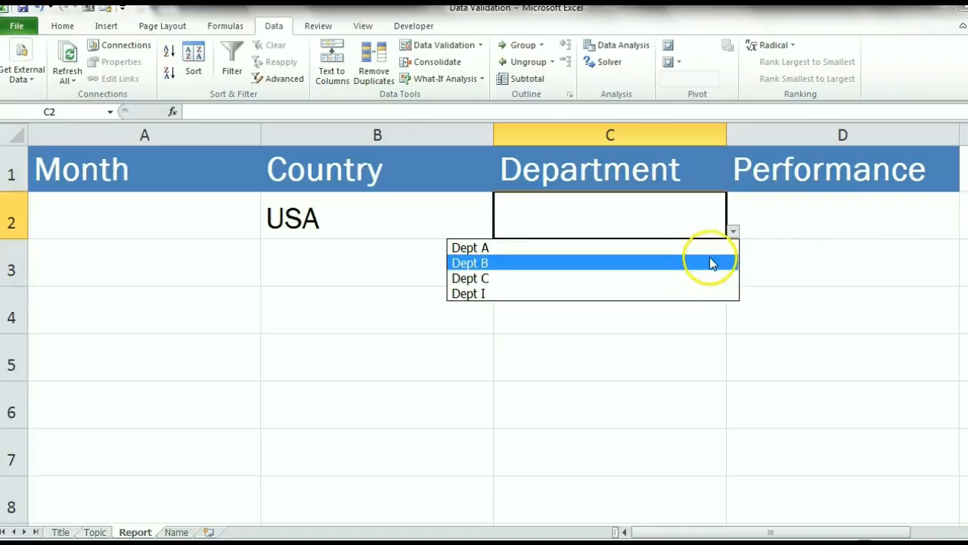
{"action": "left_click", "coordinate": [713, 261]}
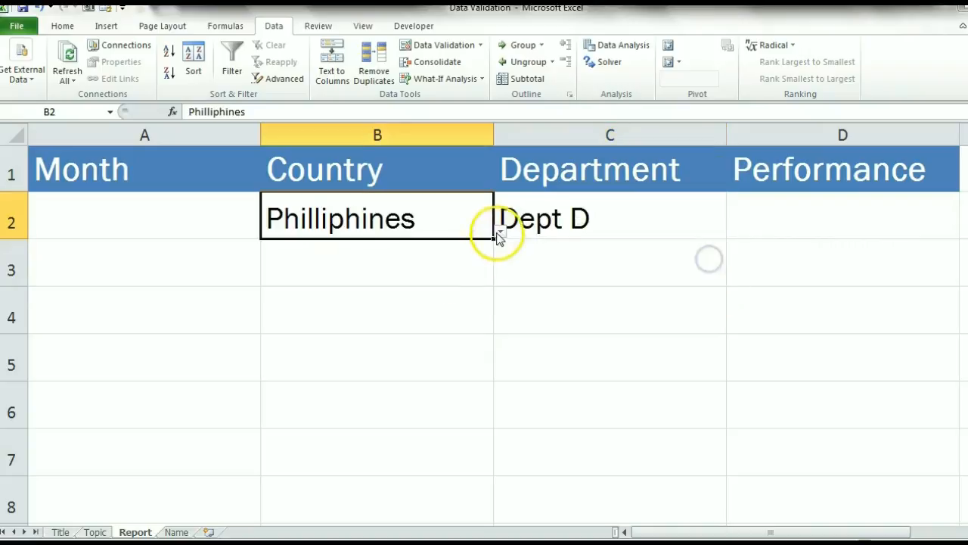
{"action": "left_click", "coordinate": [499, 233]}
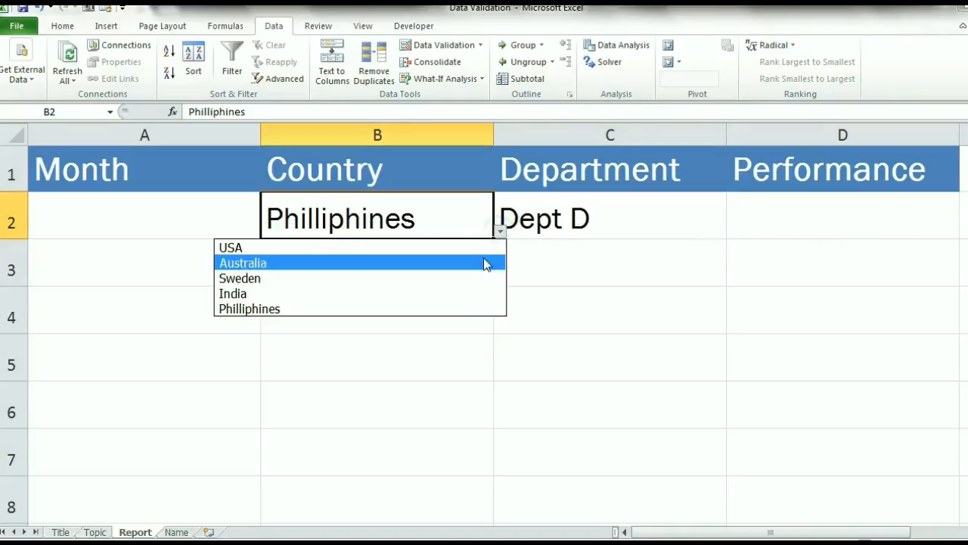
{"action": "left_click", "coordinate": [488, 262]}
{"action": "left_click", "coordinate": [557, 218]}
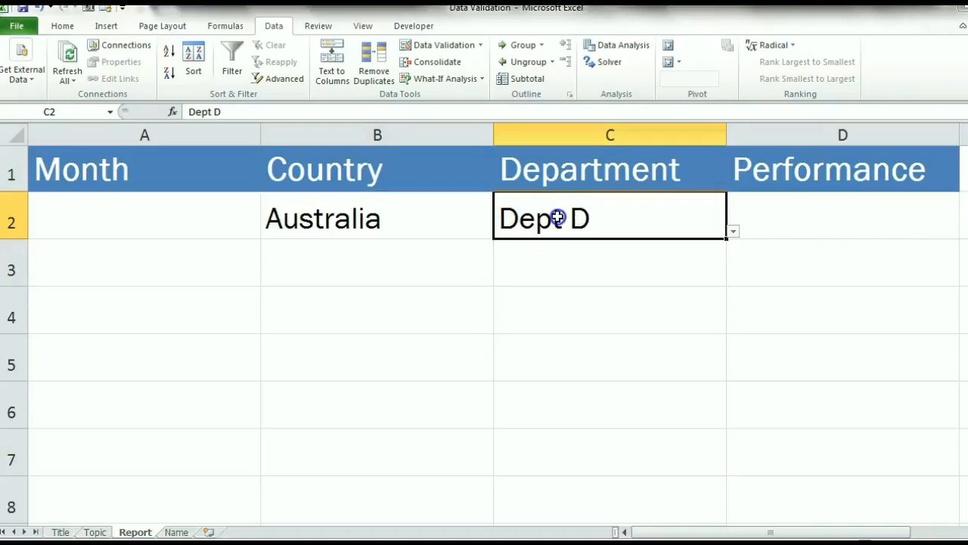
{"action": "left_click", "coordinate": [731, 233]}
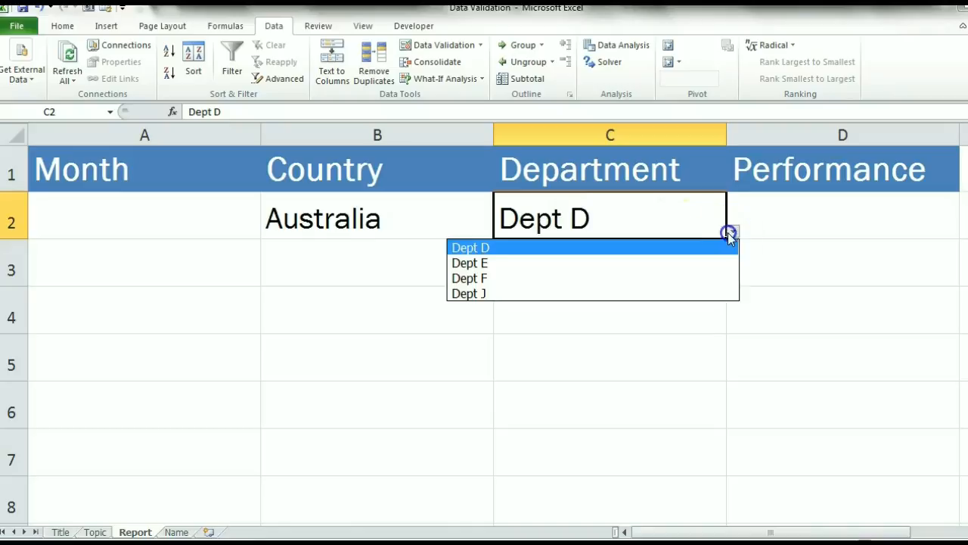
{"action": "left_click", "coordinate": [704, 263]}
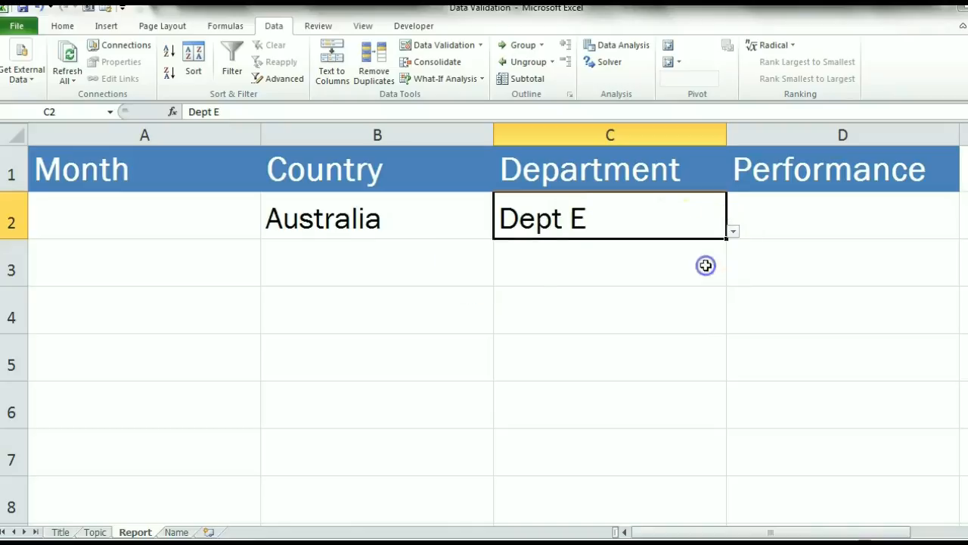
Step: Change the country in B2 to India and choose Dept H in C2
{"action": "left_click", "coordinate": [477, 229]}
{"action": "left_click", "coordinate": [500, 231]}
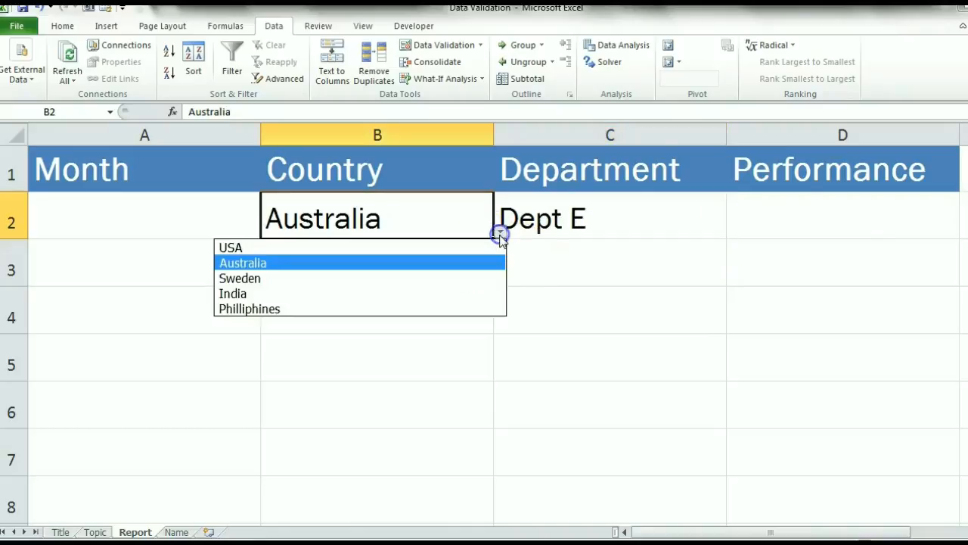
{"action": "left_click", "coordinate": [466, 287]}
{"action": "left_click", "coordinate": [666, 219]}
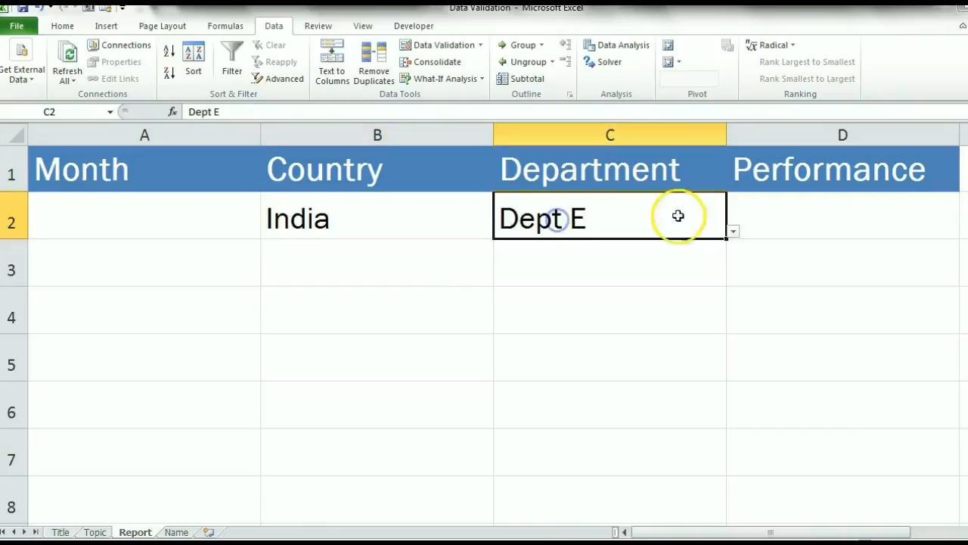
{"action": "left_click", "coordinate": [732, 231]}
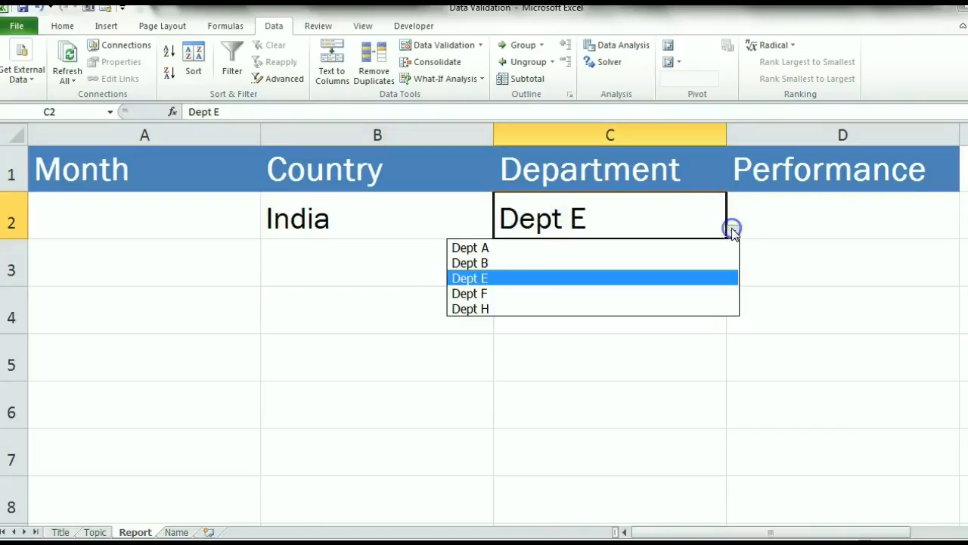
{"action": "left_click", "coordinate": [689, 309]}
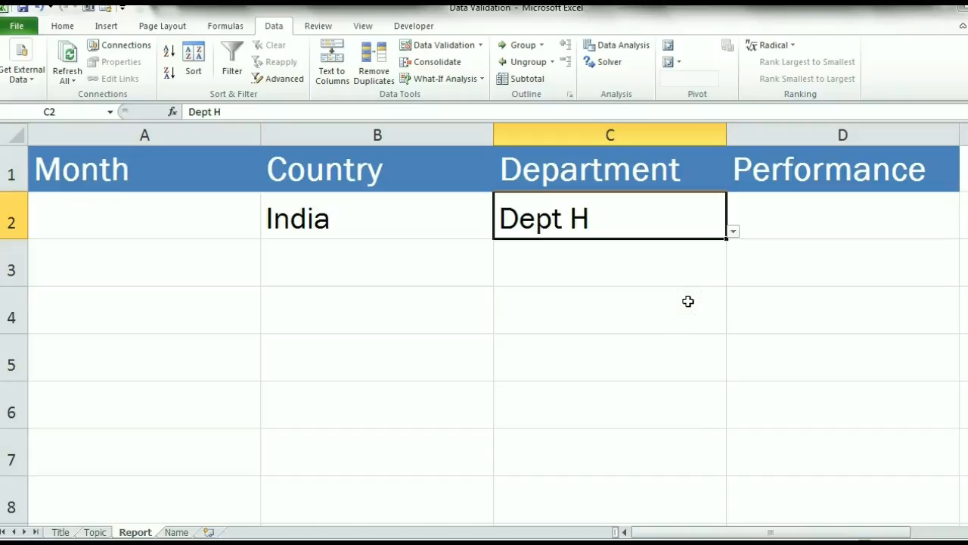
{"action": "left_click", "coordinate": [688, 301]}
Step: Copy the data validation of B2:C2 to range B2:C8 with Paste Special, using only the Validation option
{"action": "left_click_drag", "start_coordinate": [438, 217], "coordinate": [509, 221]}
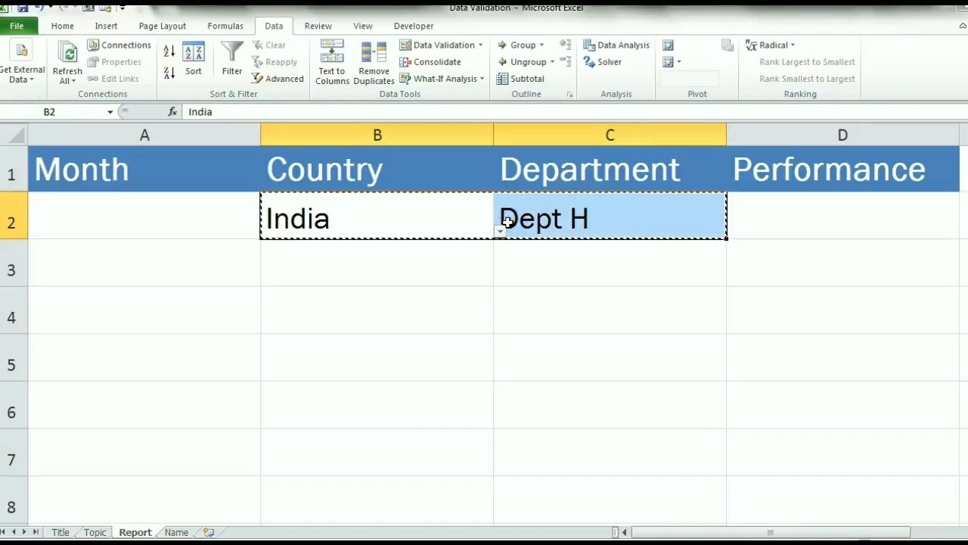
{"action": "left_click_drag", "start_coordinate": [492, 472], "coordinate": [609, 503]}
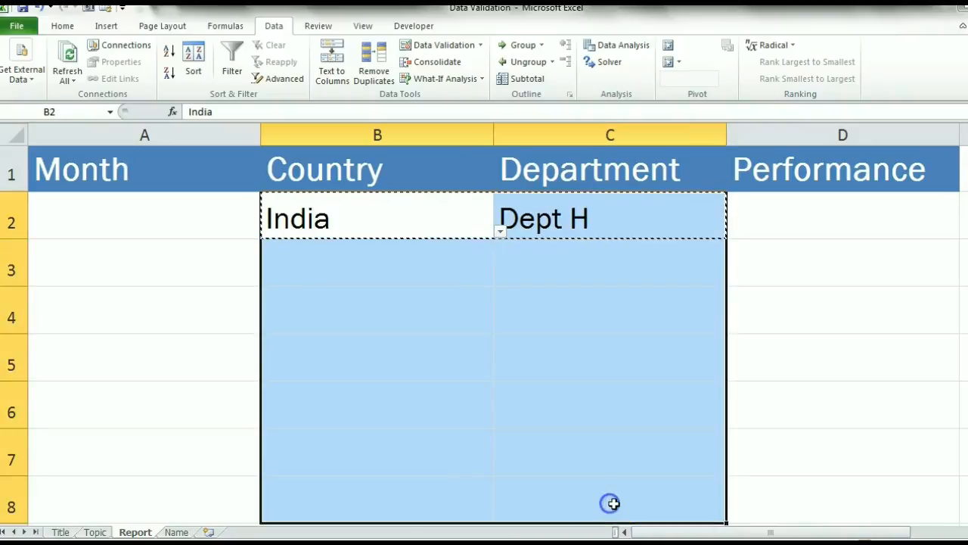
{"action": "right_click", "coordinate": [329, 360]}
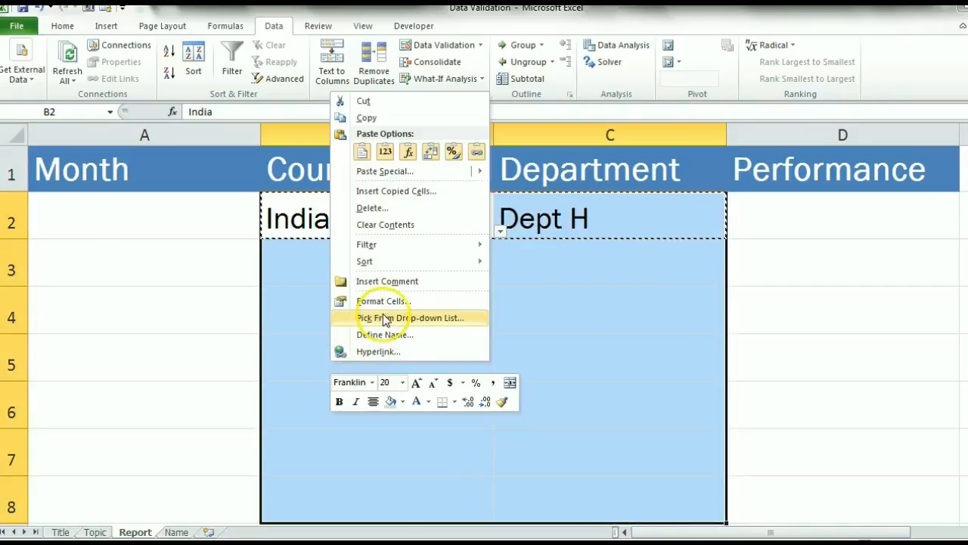
{"action": "left_click", "coordinate": [387, 171]}
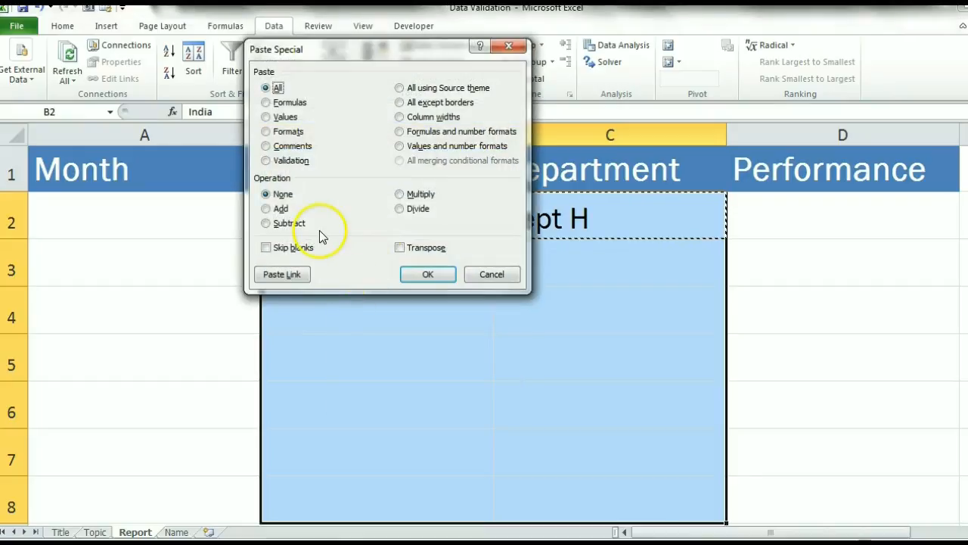
{"action": "left_click", "coordinate": [304, 161]}
{"action": "left_click", "coordinate": [426, 274]}
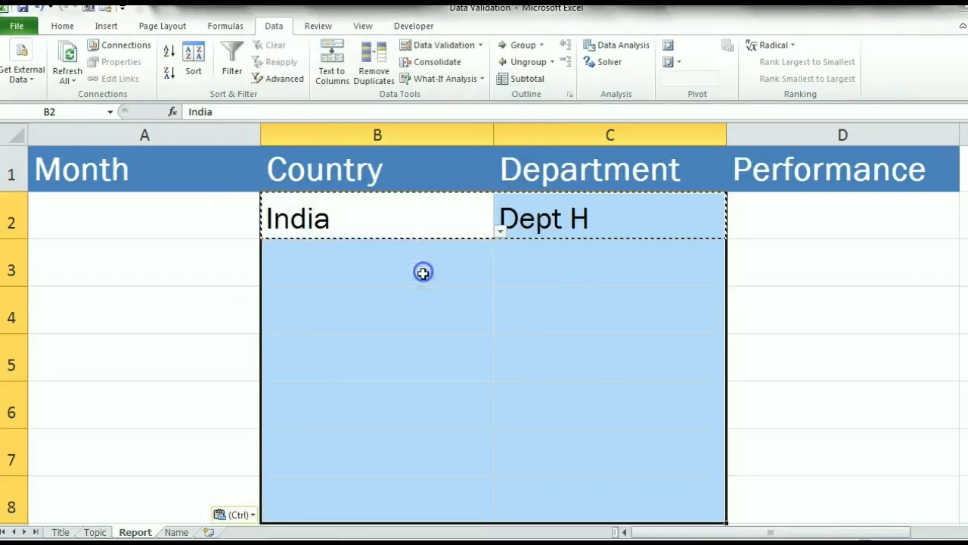
{"action": "key", "text": "Escape"}
Step: Test the copied drop-downs in row 4 by choosing Australia in B4 and Dept F in C4
{"action": "left_click", "coordinate": [385, 316]}
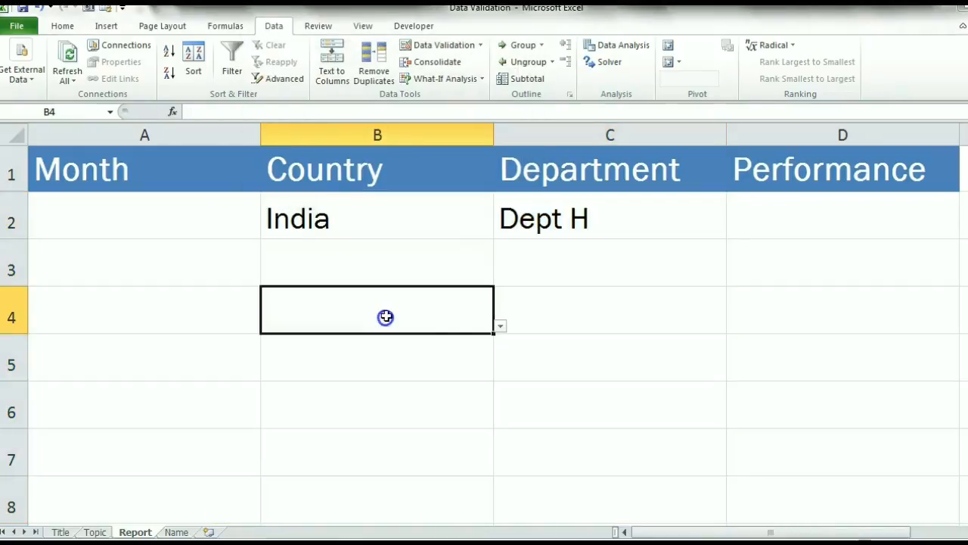
{"action": "left_click", "coordinate": [500, 327]}
{"action": "left_click", "coordinate": [475, 358]}
{"action": "left_click", "coordinate": [562, 323]}
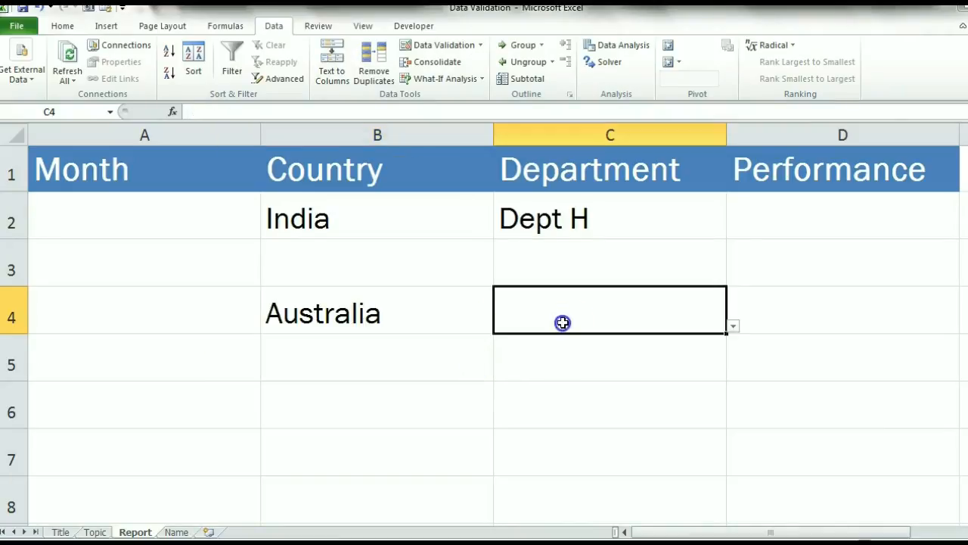
{"action": "left_click", "coordinate": [733, 326]}
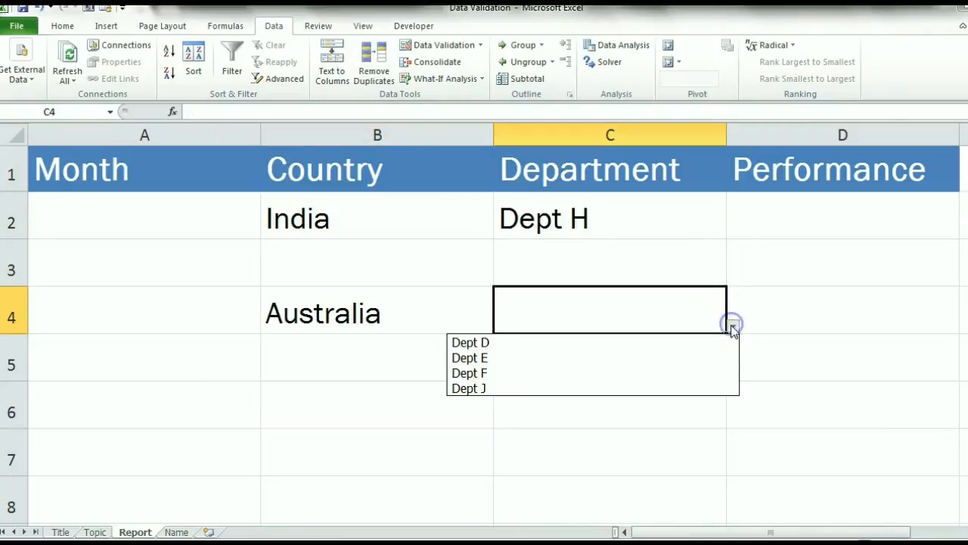
{"action": "left_click", "coordinate": [709, 373]}
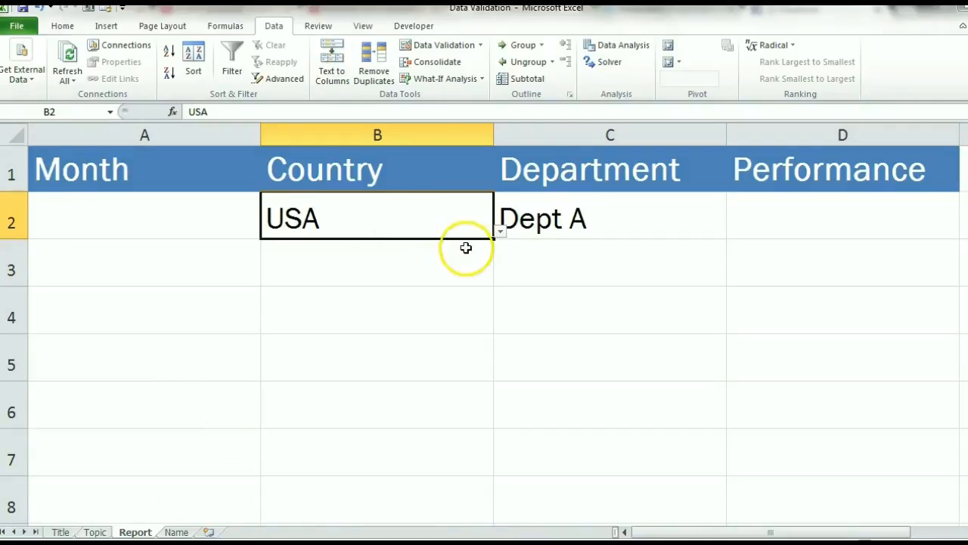
Step: Change the country in B2 to Philliphines and inspect the department choices offered for C2 without picking one
{"action": "left_click", "coordinate": [500, 231]}
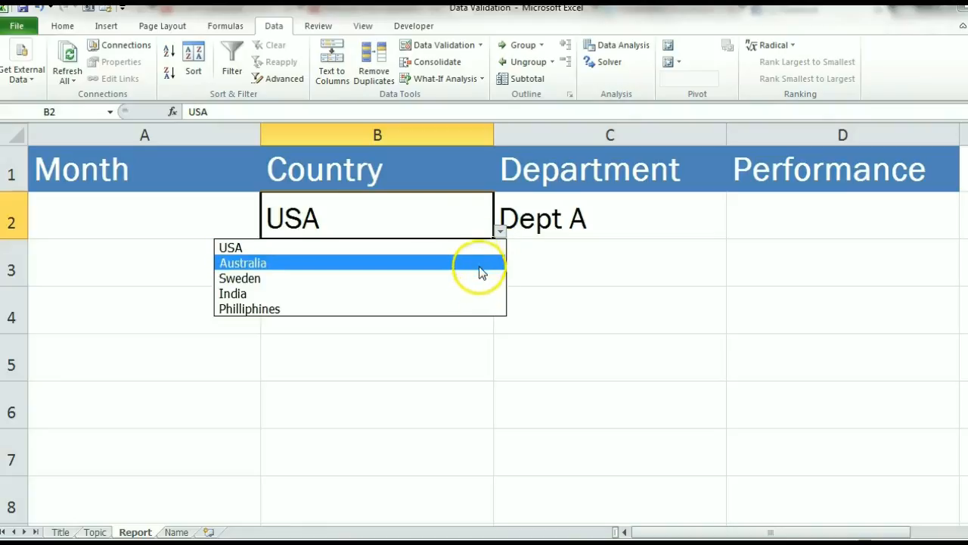
{"action": "left_click", "coordinate": [468, 314]}
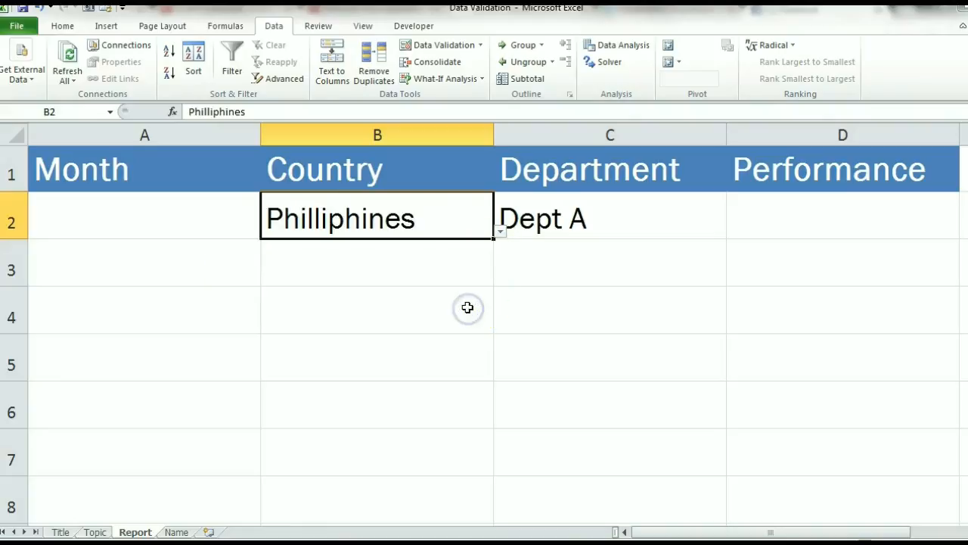
{"action": "left_click", "coordinate": [588, 220]}
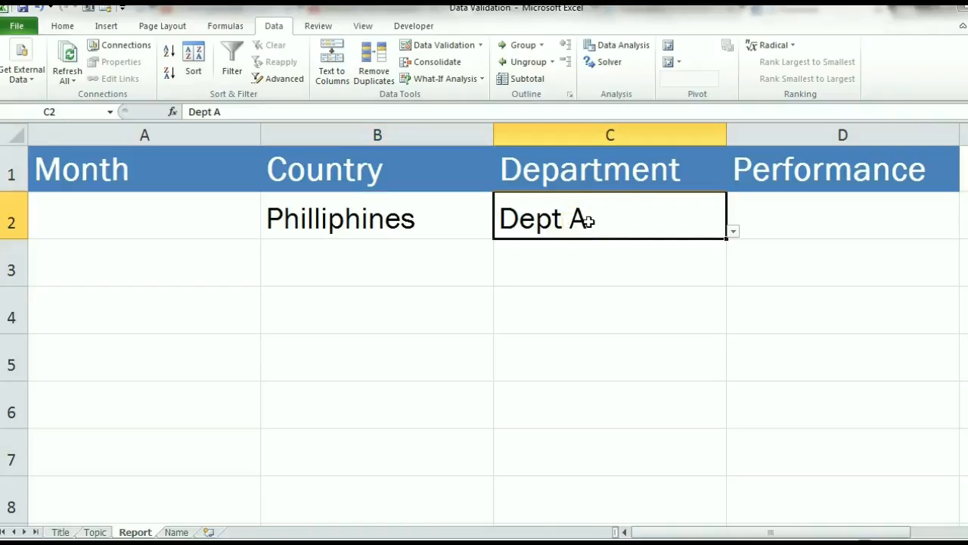
{"action": "left_click", "coordinate": [732, 232]}
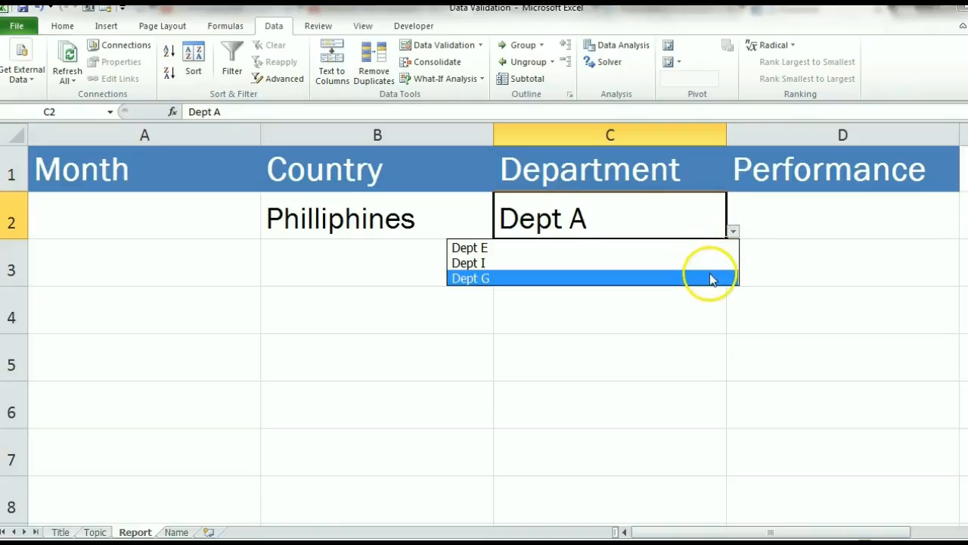
{"action": "left_click", "coordinate": [703, 221]}
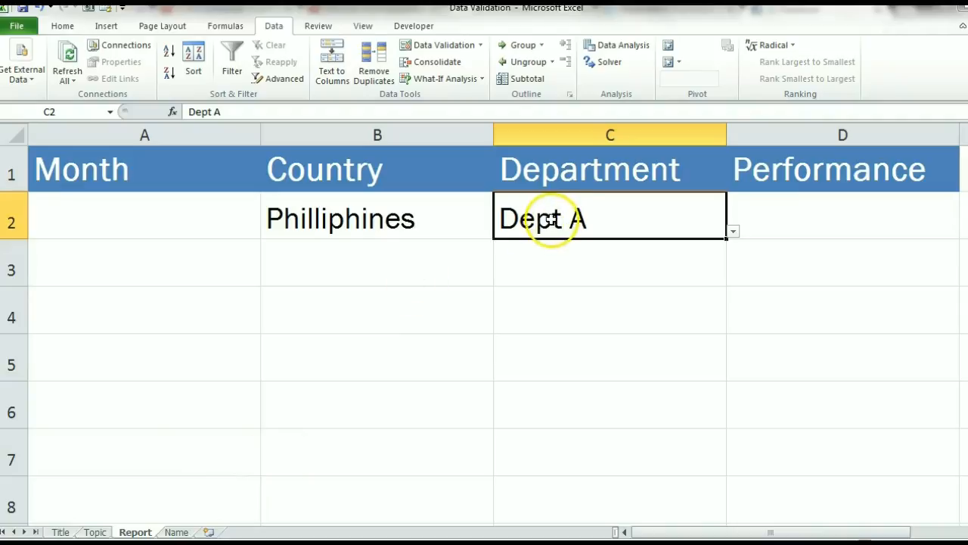
Step: Clear the existing data validation rule of Country cell B2 and set it to allow a List again
{"action": "left_click", "coordinate": [472, 217]}
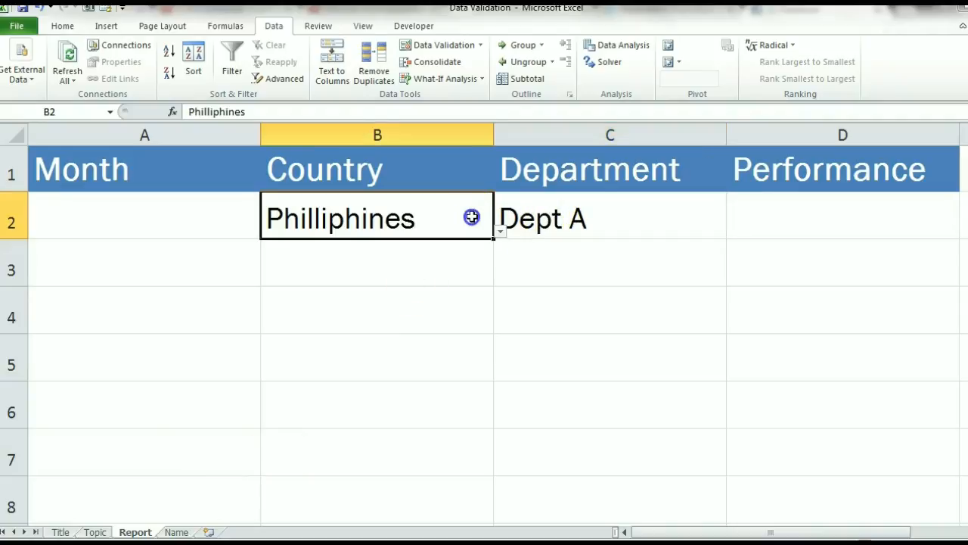
{"action": "left_click", "coordinate": [456, 50]}
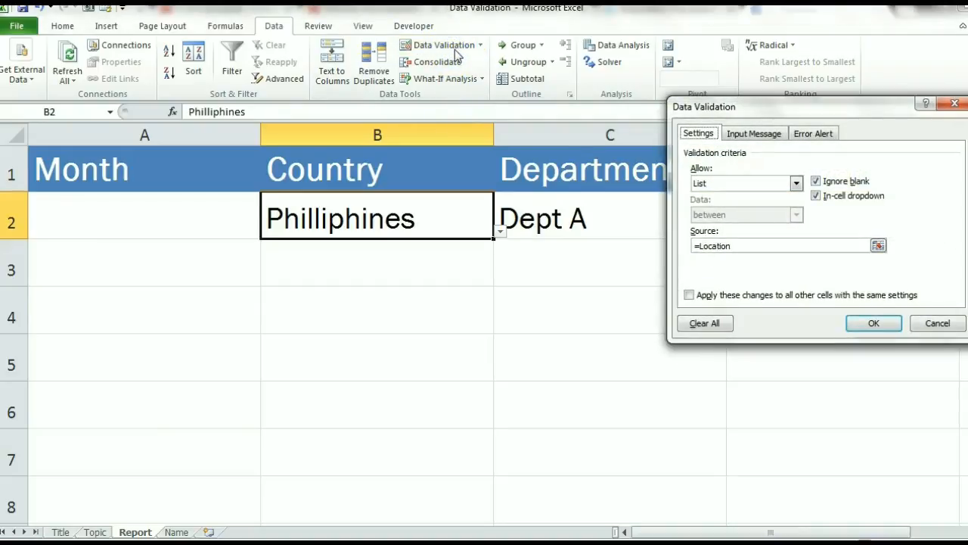
{"action": "left_click", "coordinate": [692, 325]}
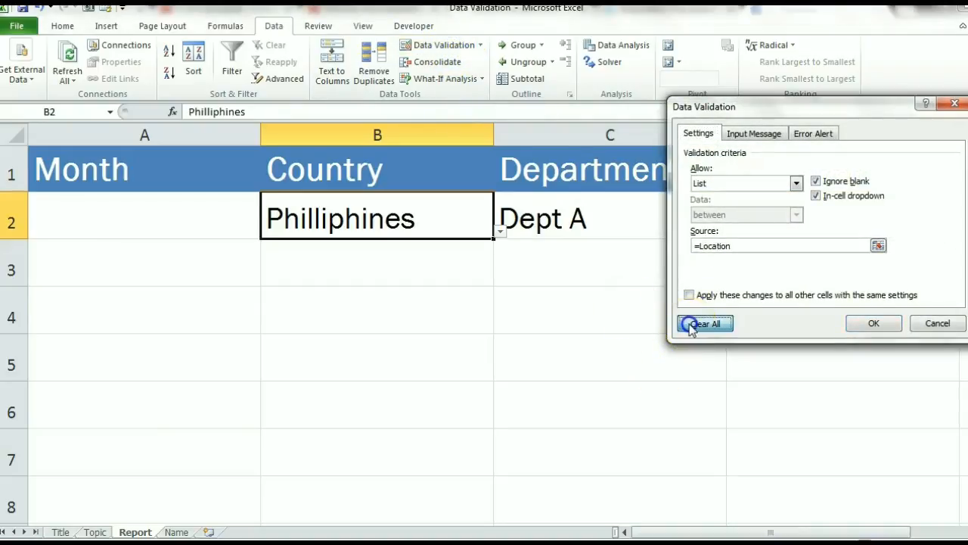
{"action": "left_click", "coordinate": [743, 183]}
{"action": "left_click", "coordinate": [734, 230]}
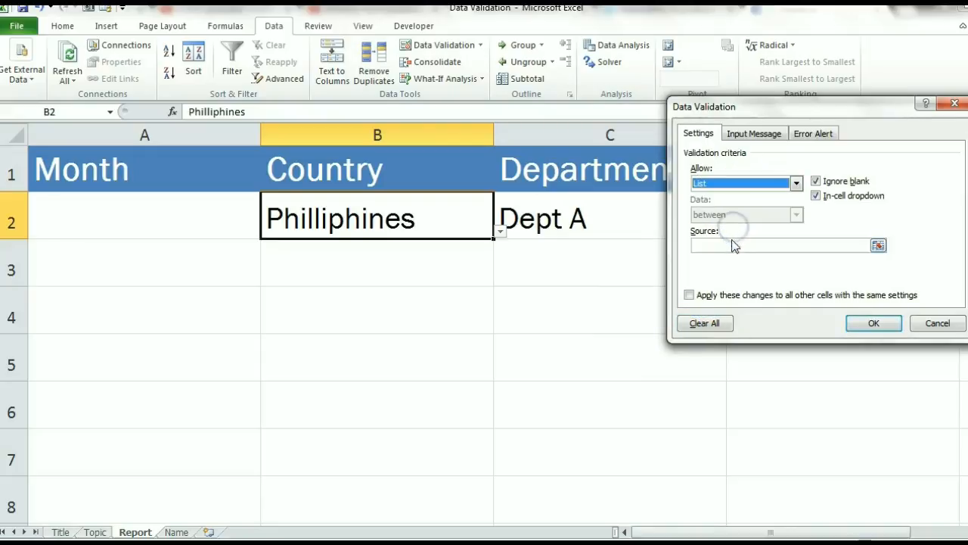
Step: Enter =if(c2="",location,indirect("test")) as the list source for B2 and accept the rule despite the source error
{"action": "left_click", "coordinate": [731, 244]}
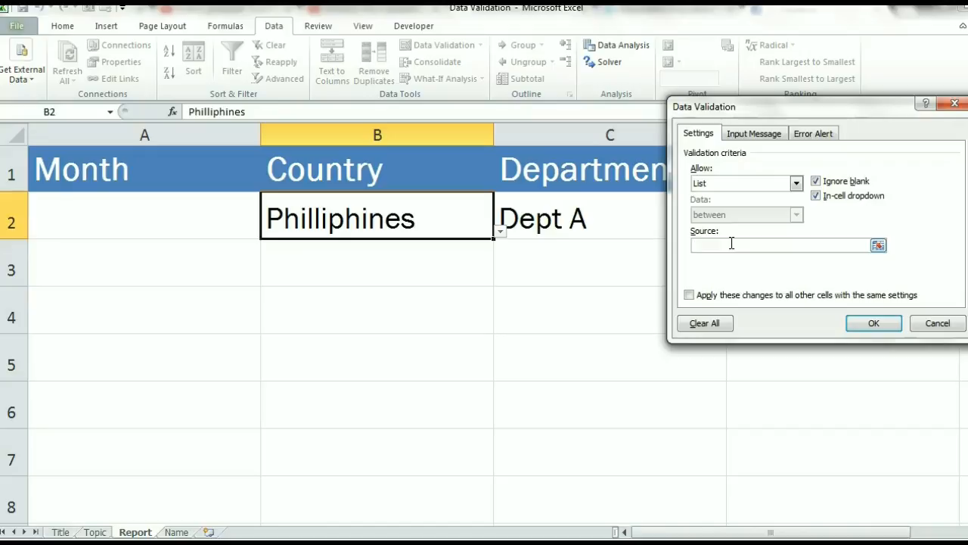
{"action": "type", "text": "=if("}
{"action": "type", "text": "c2=\"\",location"}
{"action": "type", "text": ",indirect("}
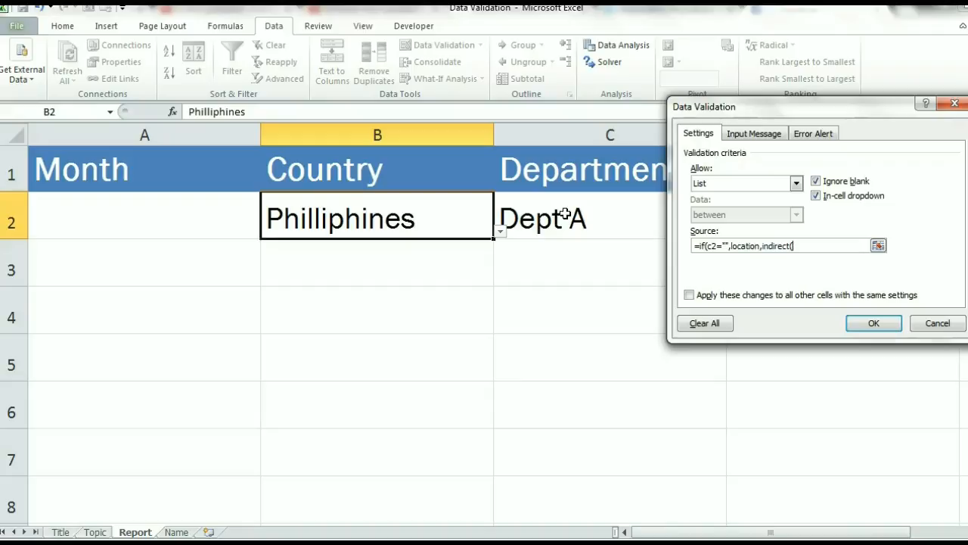
{"action": "type", "text": "\"test\"))"}
{"action": "left_click", "coordinate": [517, 307]}
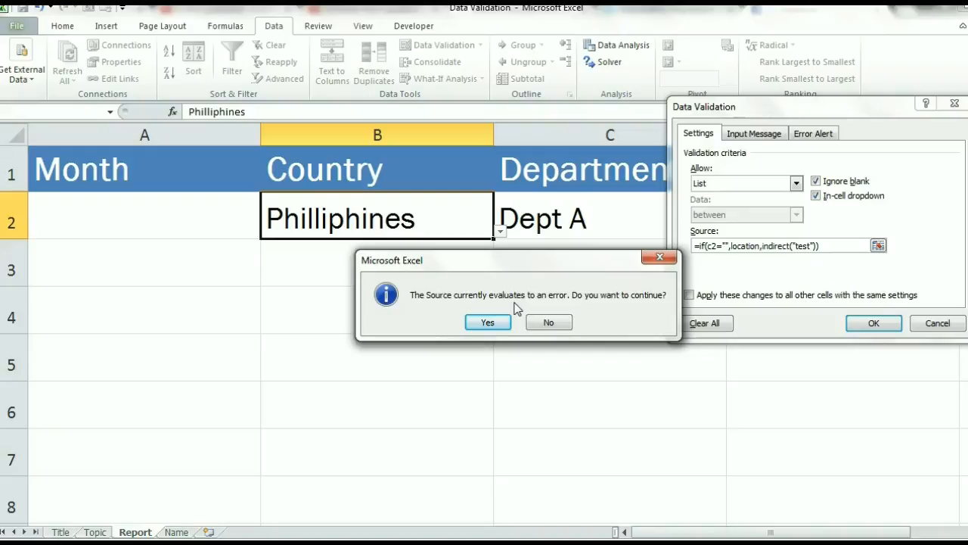
{"action": "left_click", "coordinate": [497, 323]}
{"action": "left_click", "coordinate": [498, 322]}
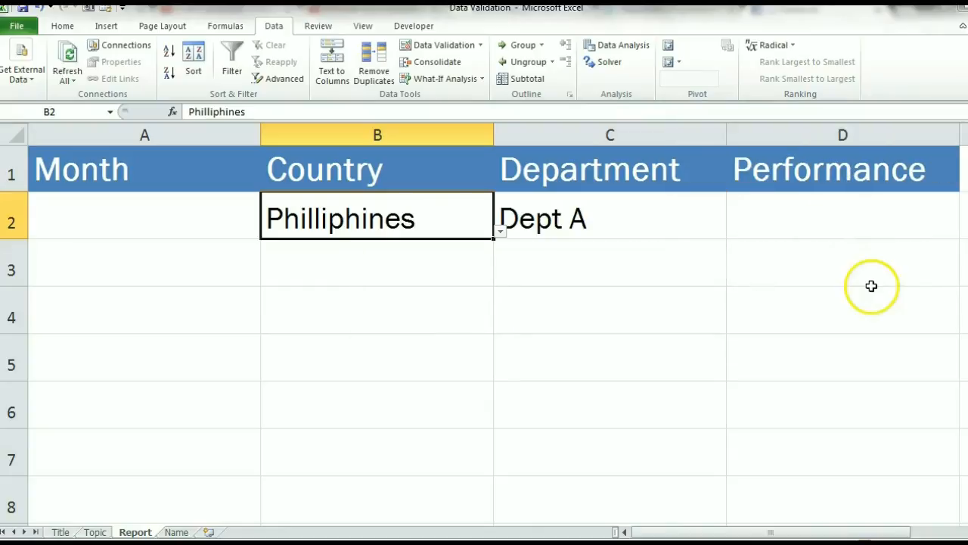
Step: Clear Department cell C2 and choose USA from the country list in B2
{"action": "left_click", "coordinate": [498, 227]}
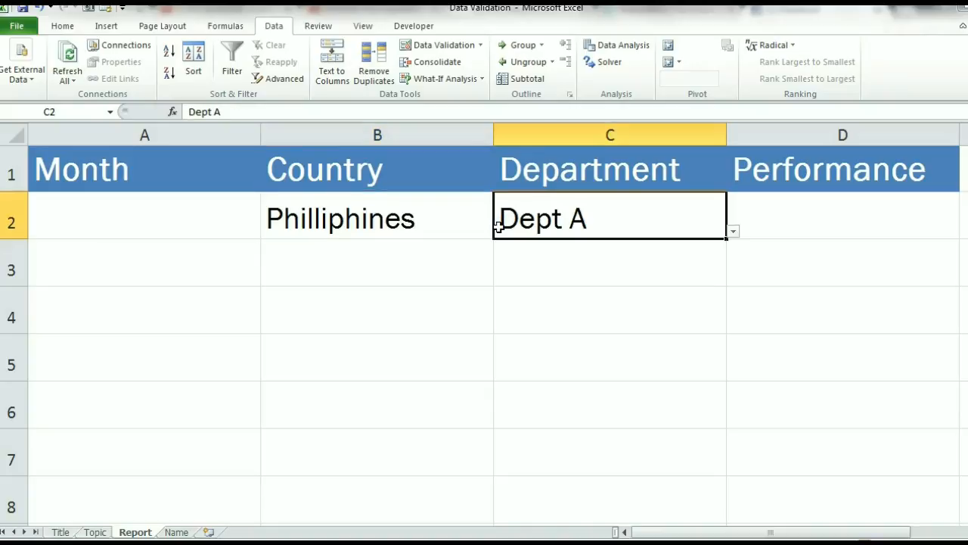
{"action": "key", "text": "Delete"}
{"action": "left_click", "coordinate": [489, 225]}
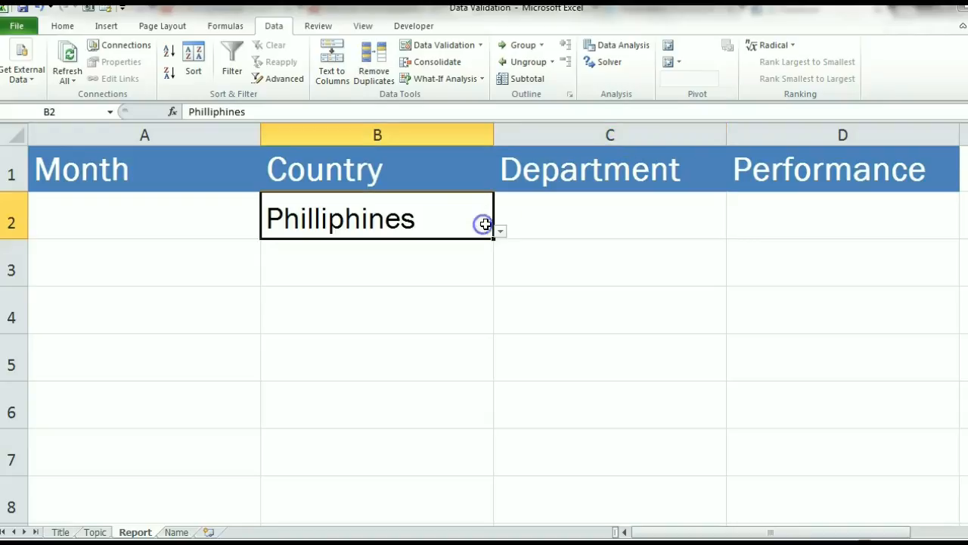
{"action": "left_click", "coordinate": [499, 229]}
{"action": "left_click", "coordinate": [495, 247]}
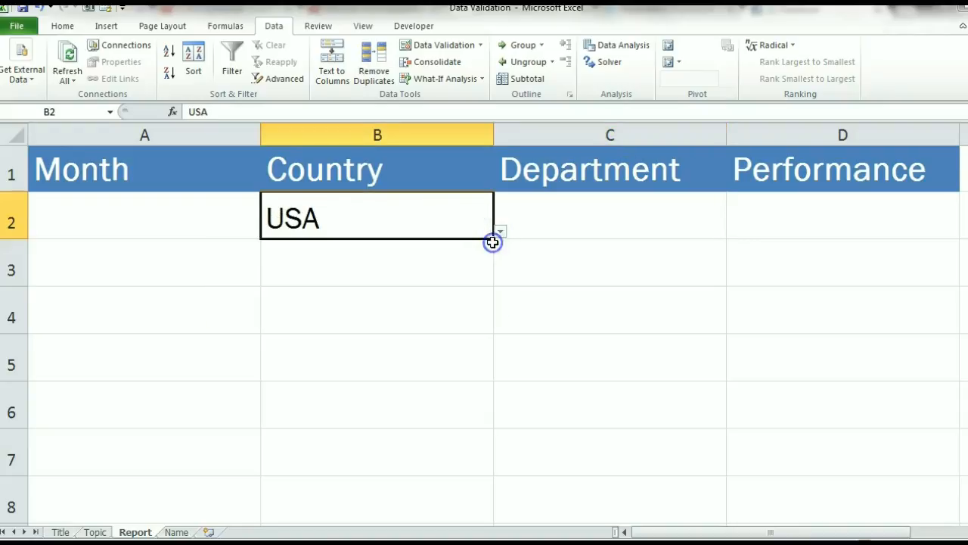
Step: Choose Dept B in C2 and try to open the country list in B2 while the department is filled
{"action": "left_click", "coordinate": [585, 215]}
{"action": "left_click", "coordinate": [733, 231]}
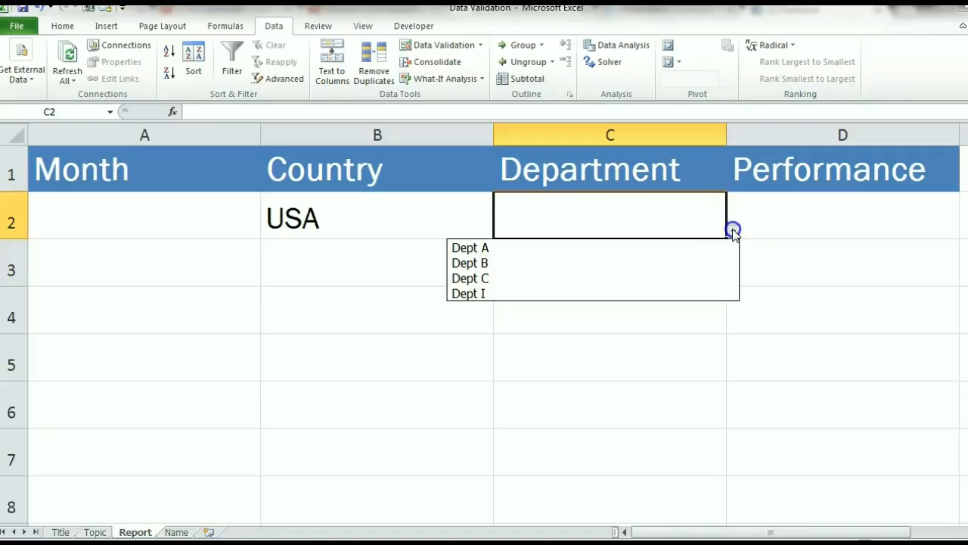
{"action": "left_click", "coordinate": [722, 263]}
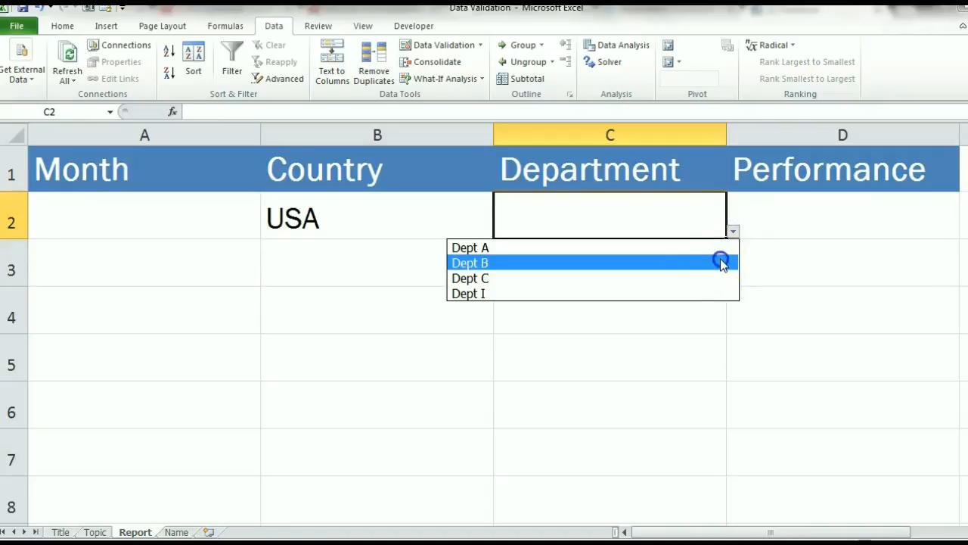
{"action": "left_click", "coordinate": [460, 220]}
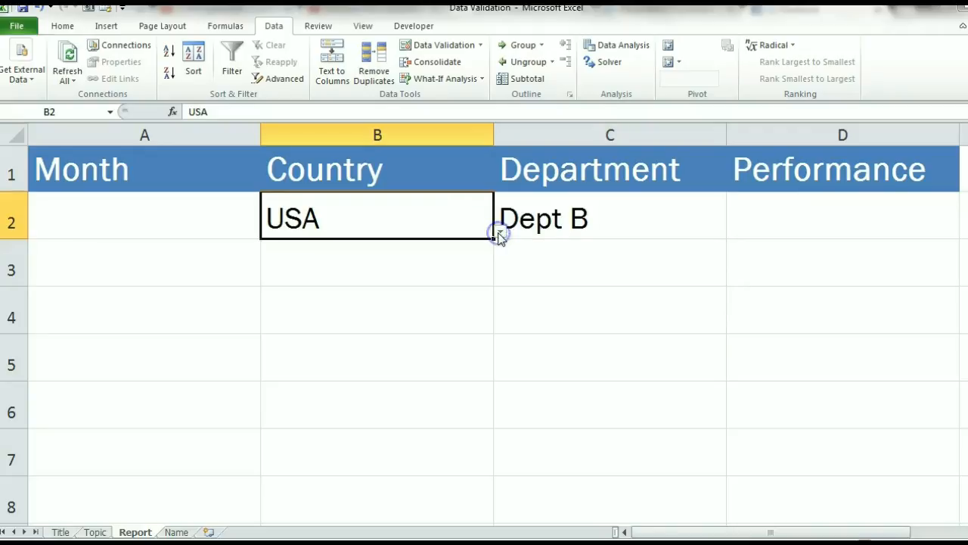
Step: Delete the department from C2 and change the country in B2 to Sweden
{"action": "left_click", "coordinate": [529, 220]}
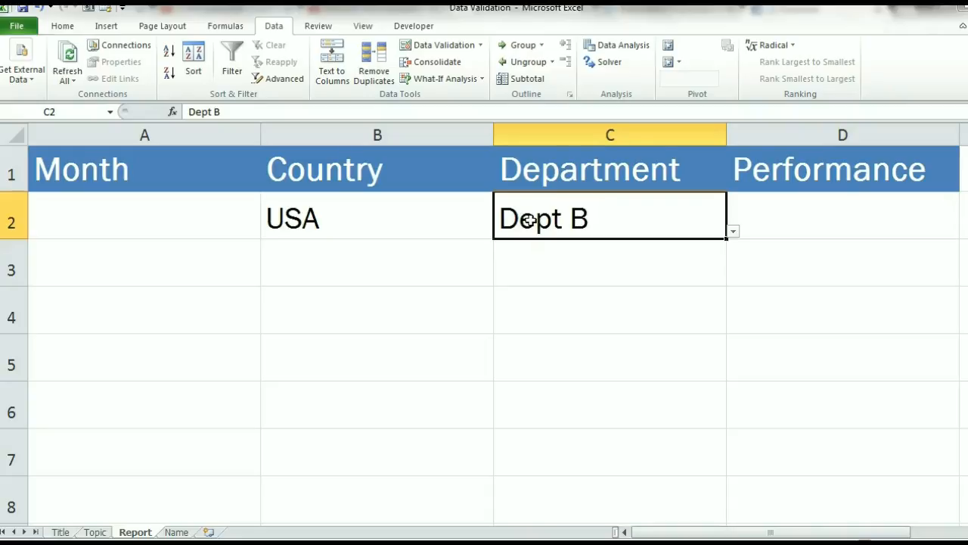
{"action": "key", "text": "Delete"}
{"action": "left_click", "coordinate": [477, 221]}
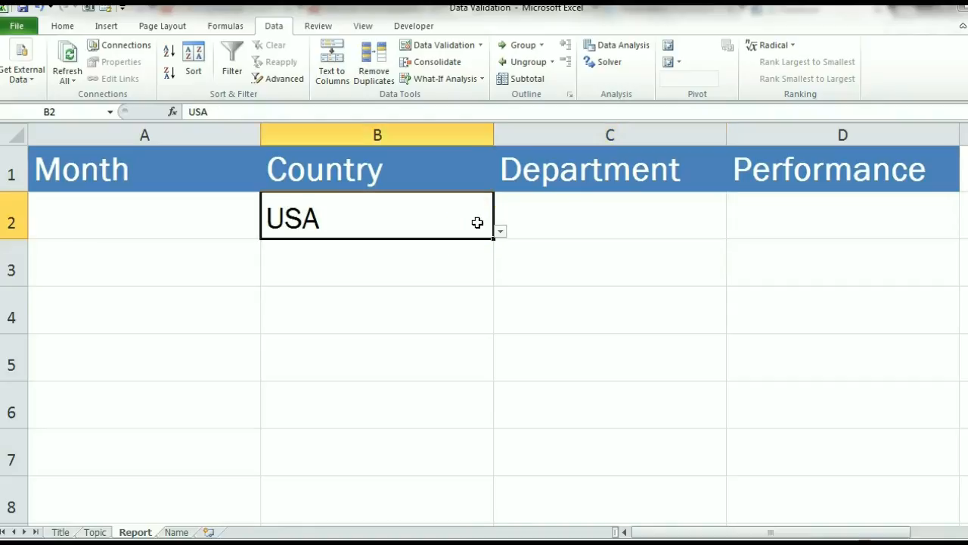
{"action": "left_click", "coordinate": [501, 234]}
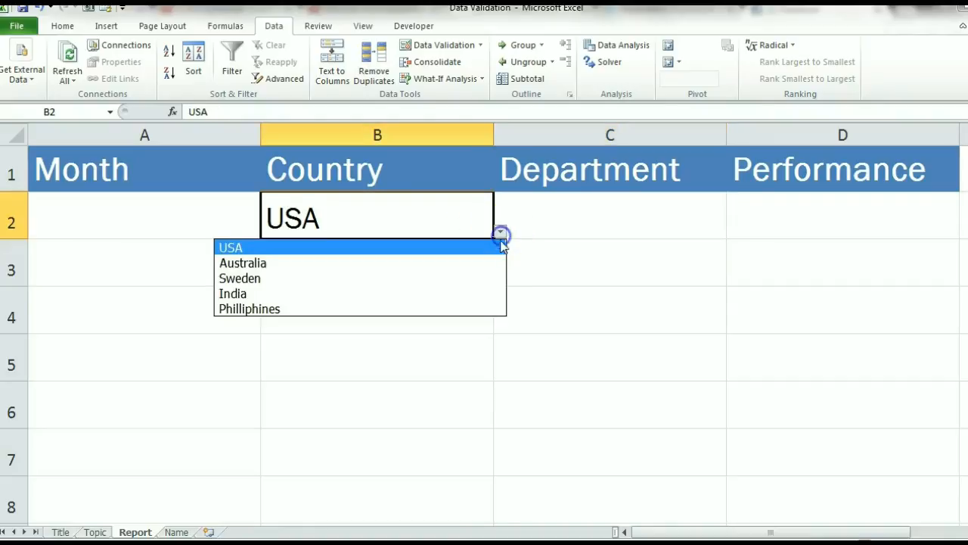
{"action": "left_click", "coordinate": [484, 277]}
Step: Choose Dept F as the department in C2 and return to Country cell B2
{"action": "left_click", "coordinate": [617, 222]}
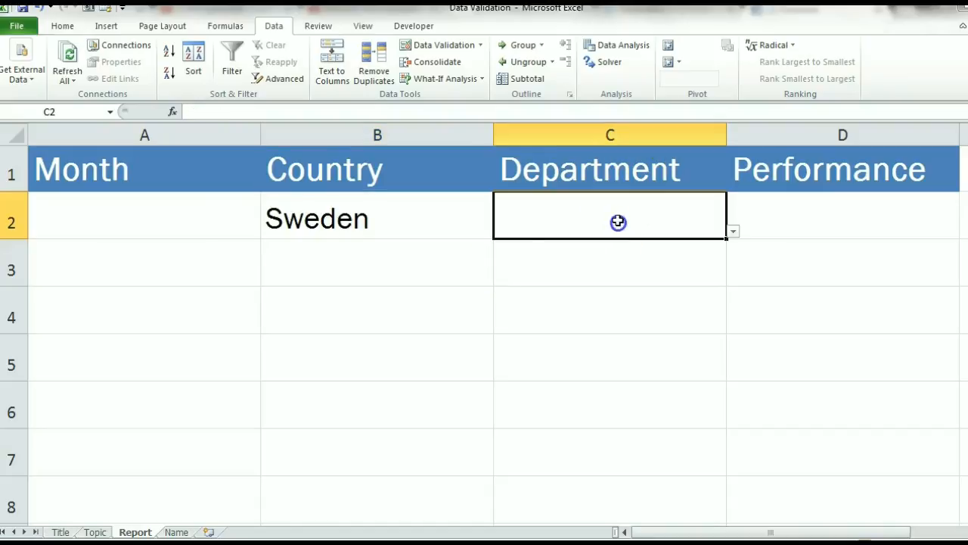
{"action": "left_click", "coordinate": [732, 230]}
{"action": "left_click", "coordinate": [721, 263]}
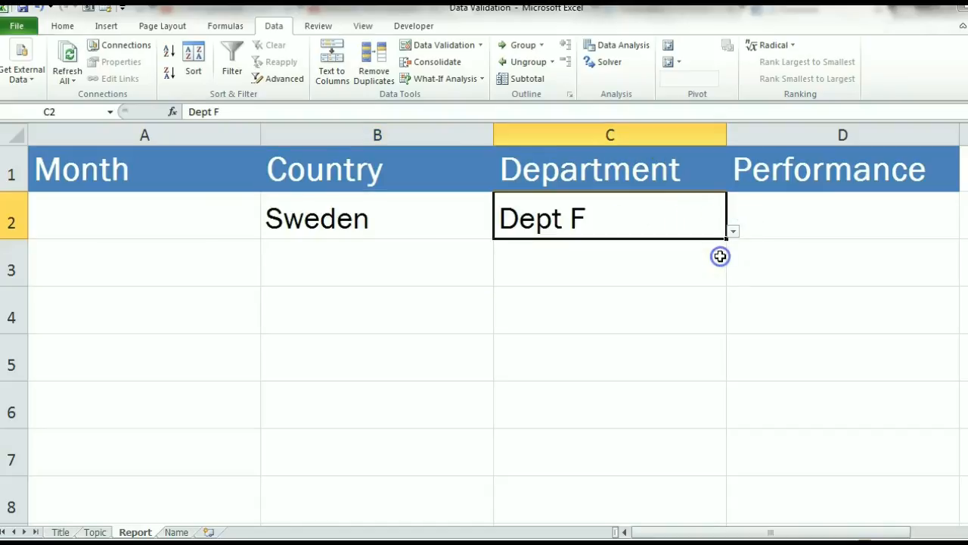
{"action": "left_click", "coordinate": [403, 205]}
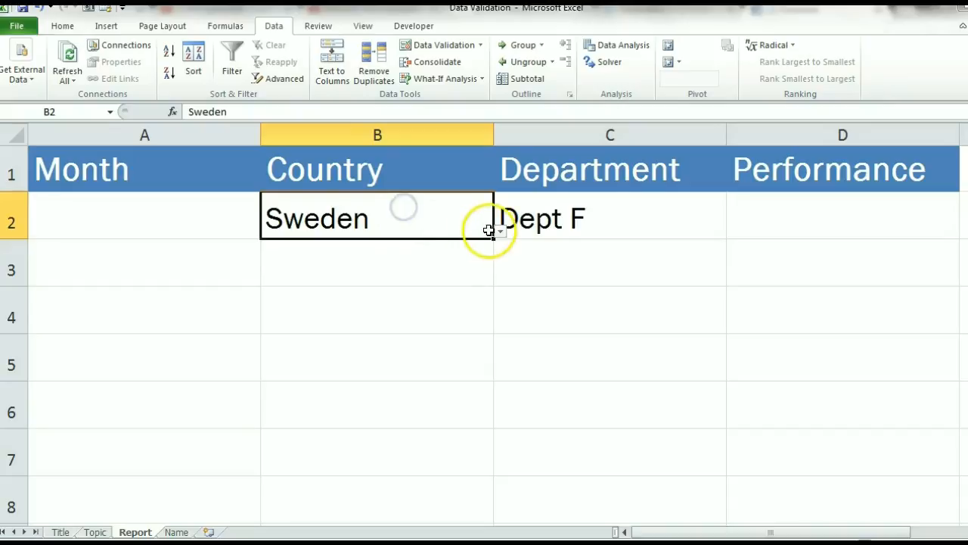